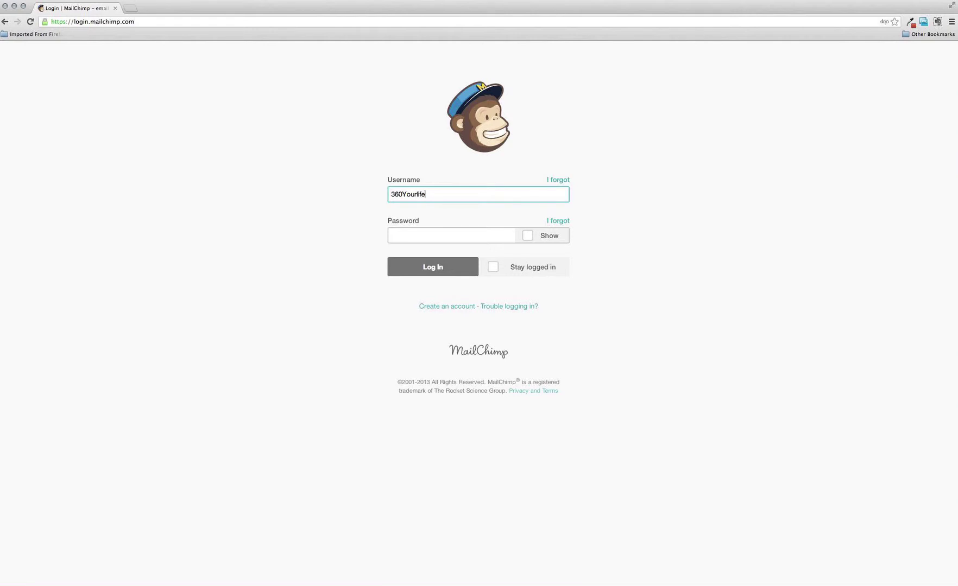
Log in with the account password and postpone the mobile phone security verification.
key(Tab)
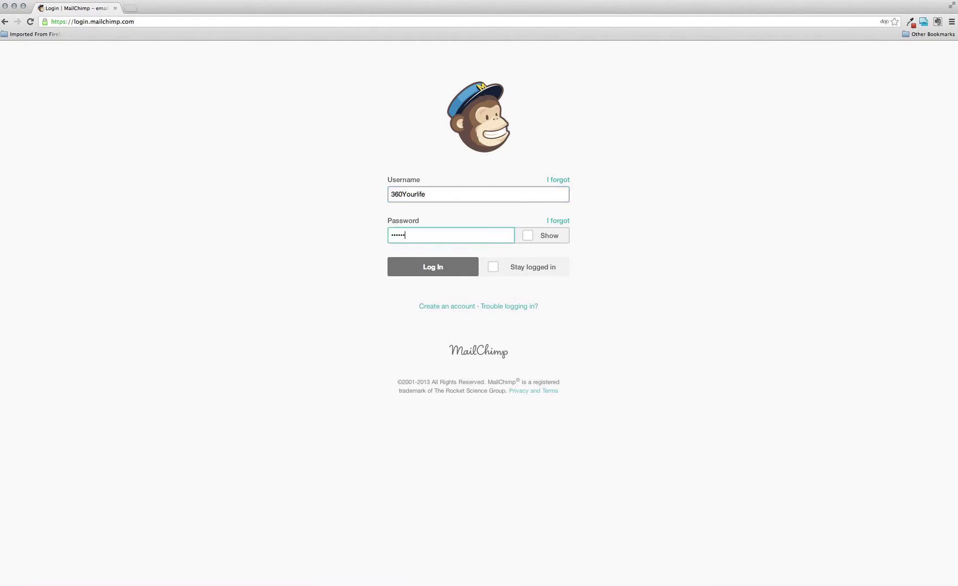
key(Return)
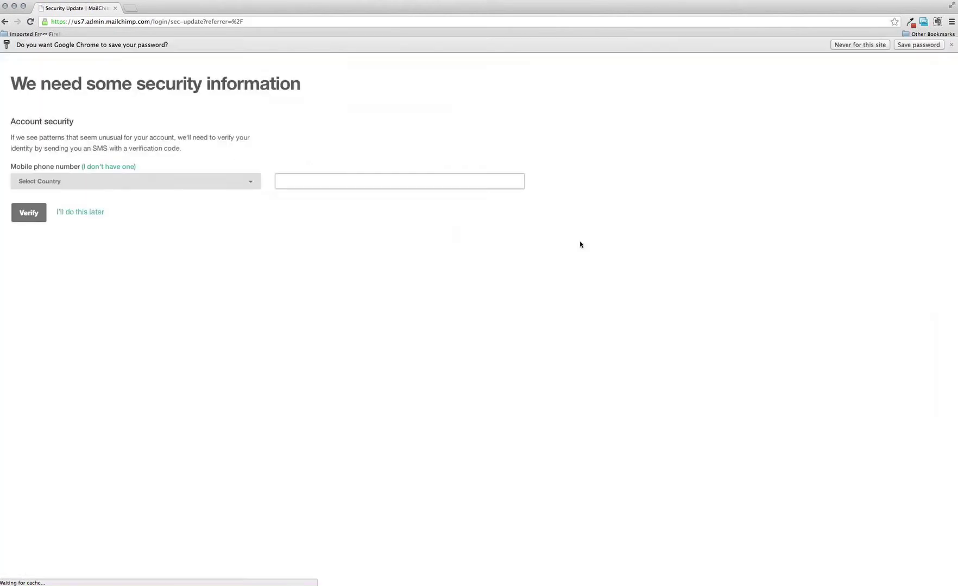
click(87, 216)
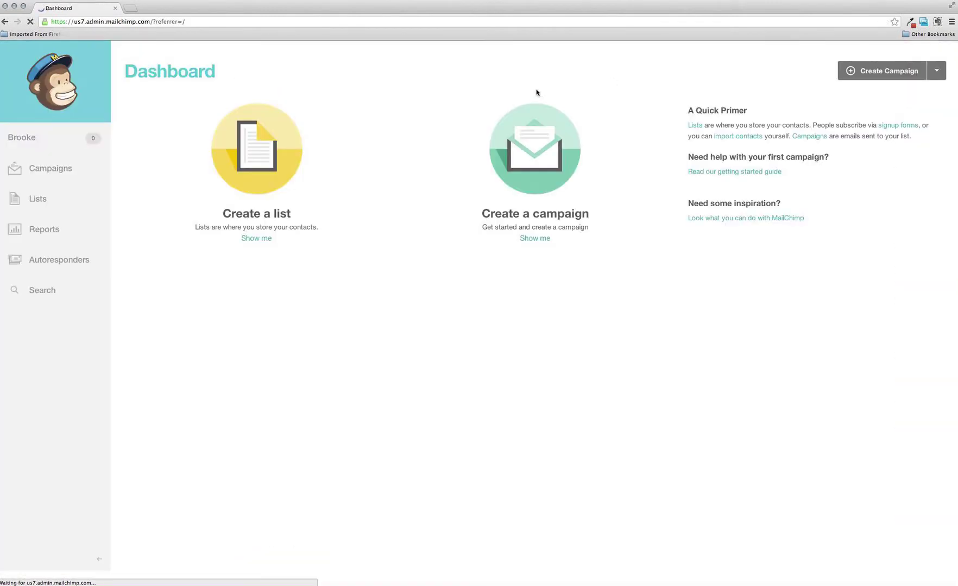
click(28, 139)
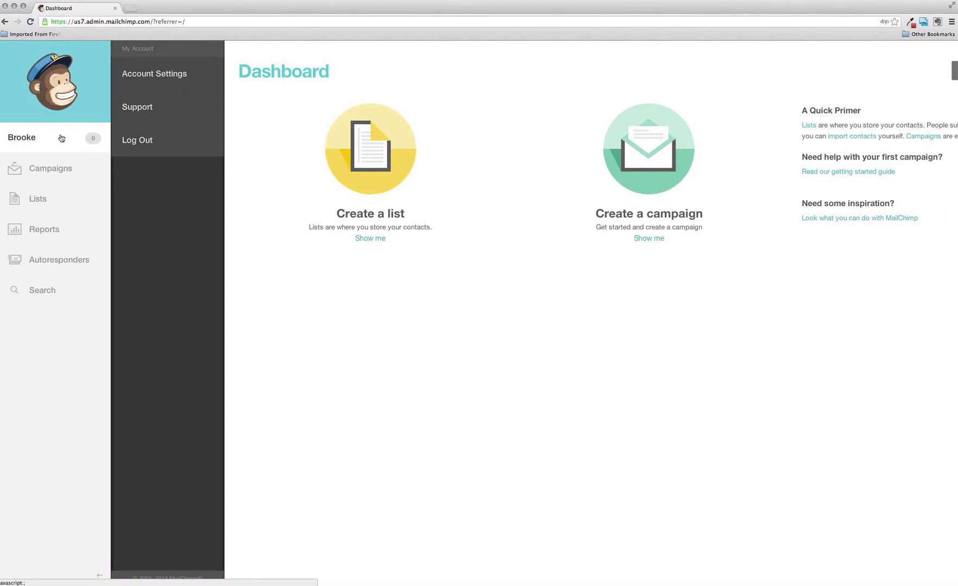
click(28, 140)
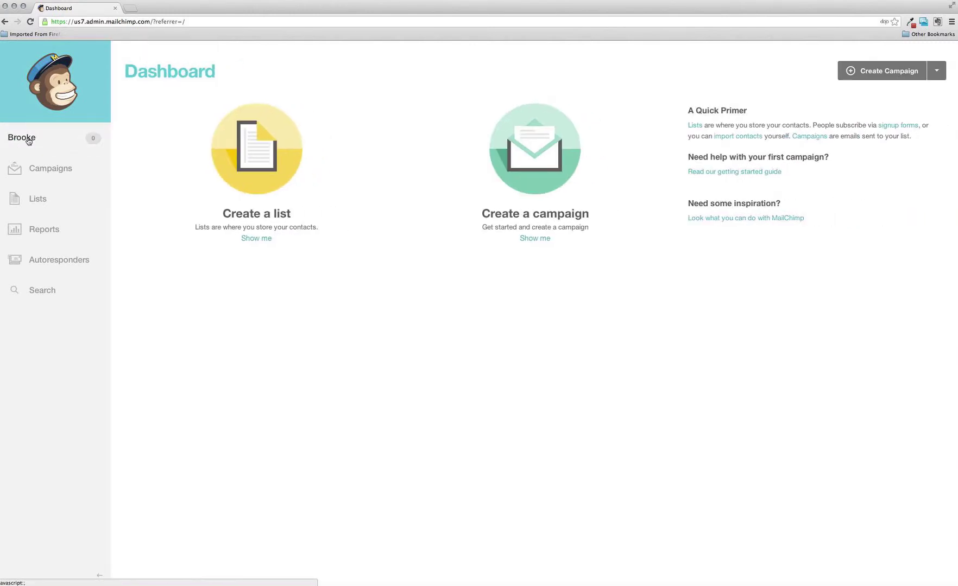
Create a new campaign that goes to the entire 28 Day Challenge list and continue to its setup.
click(41, 169)
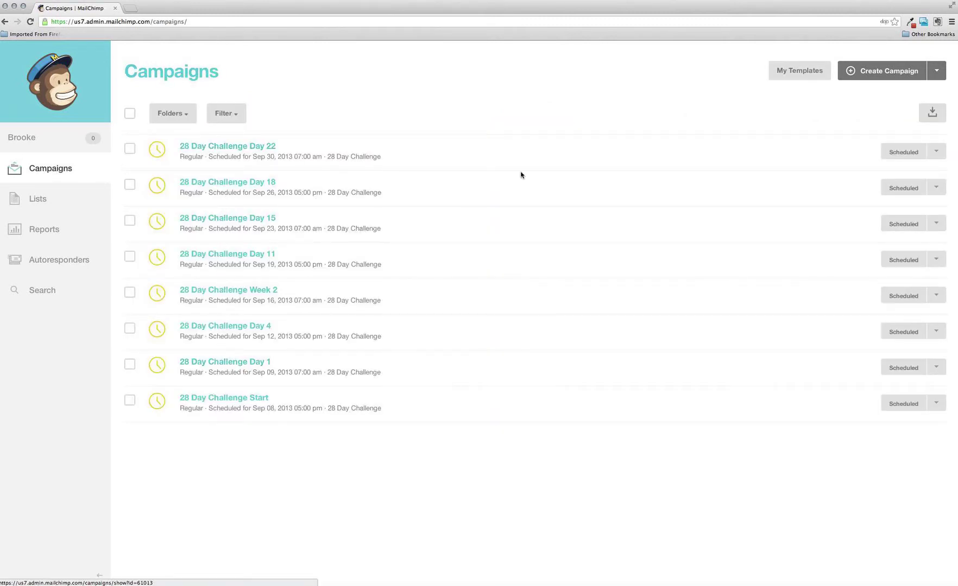
click(878, 76)
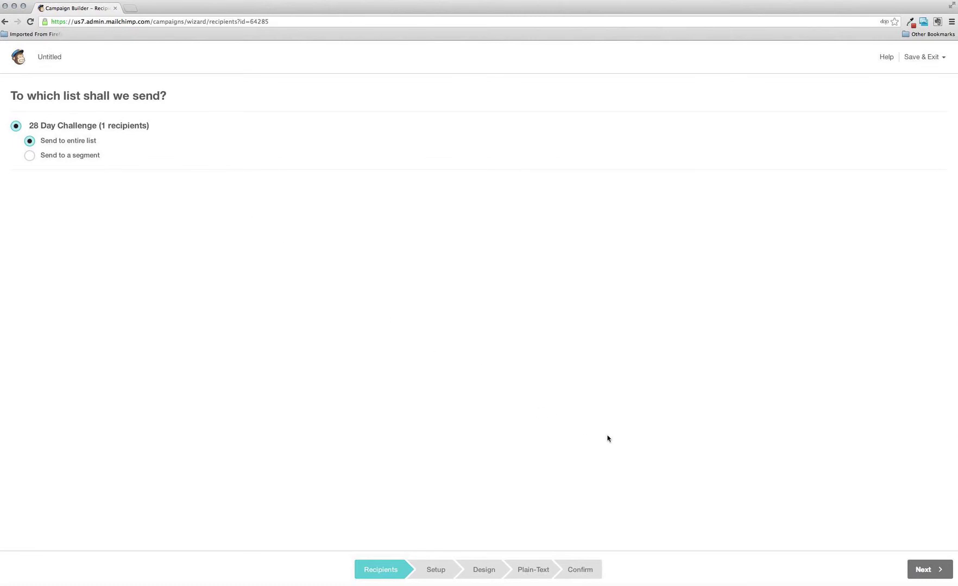
click(929, 571)
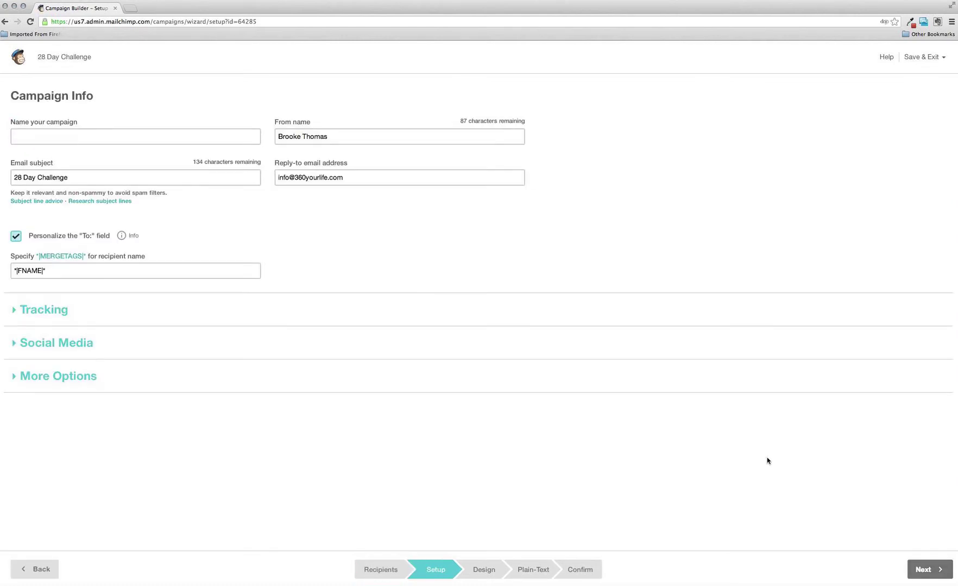
click(147, 135)
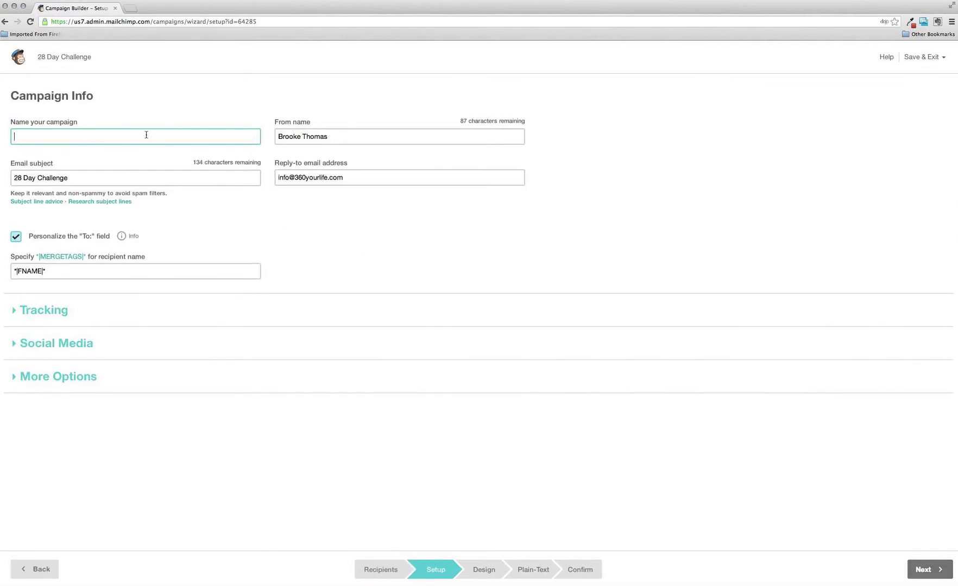
click(146, 135)
text(28)
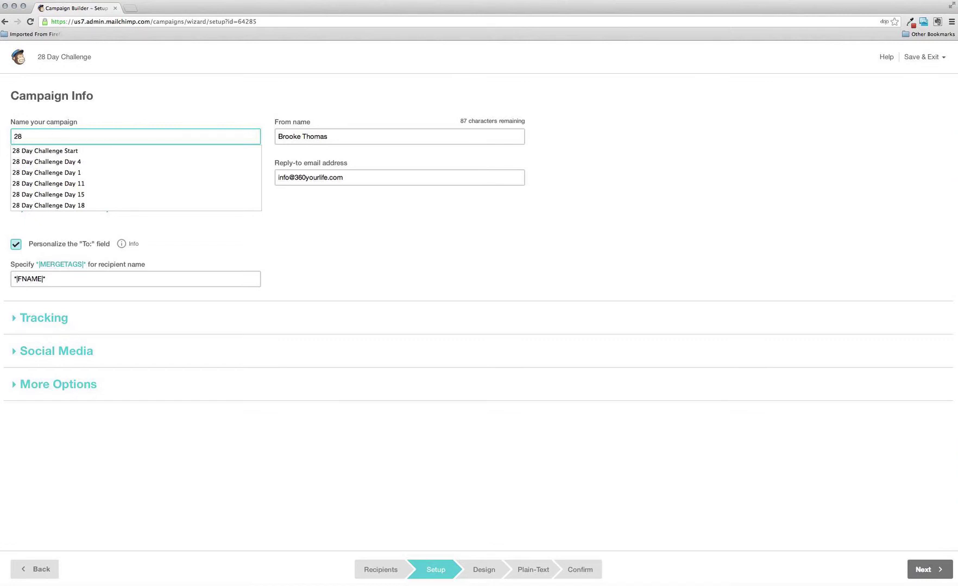
click(477, 300)
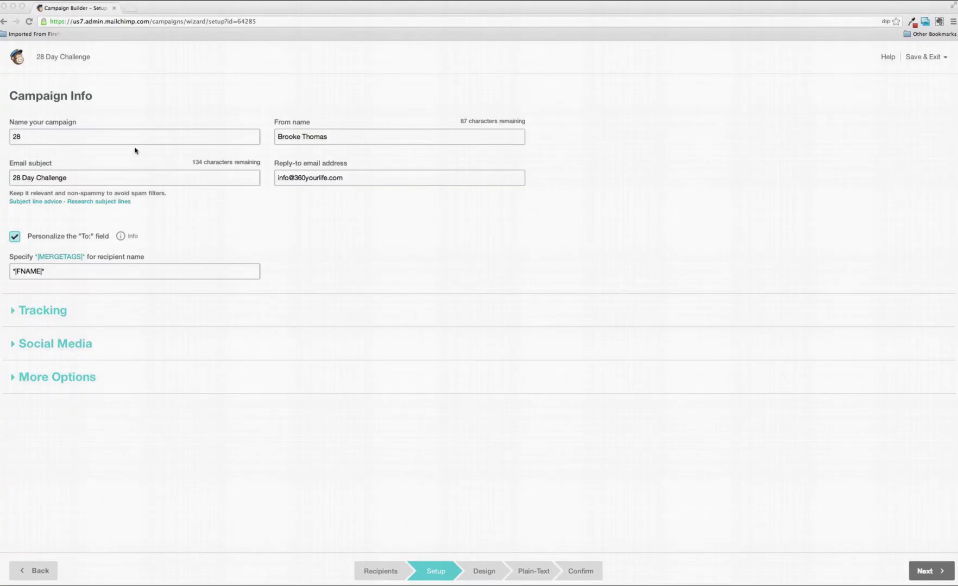
Name the campaign "28 Day Challenge Day 25".
double_click(92, 138)
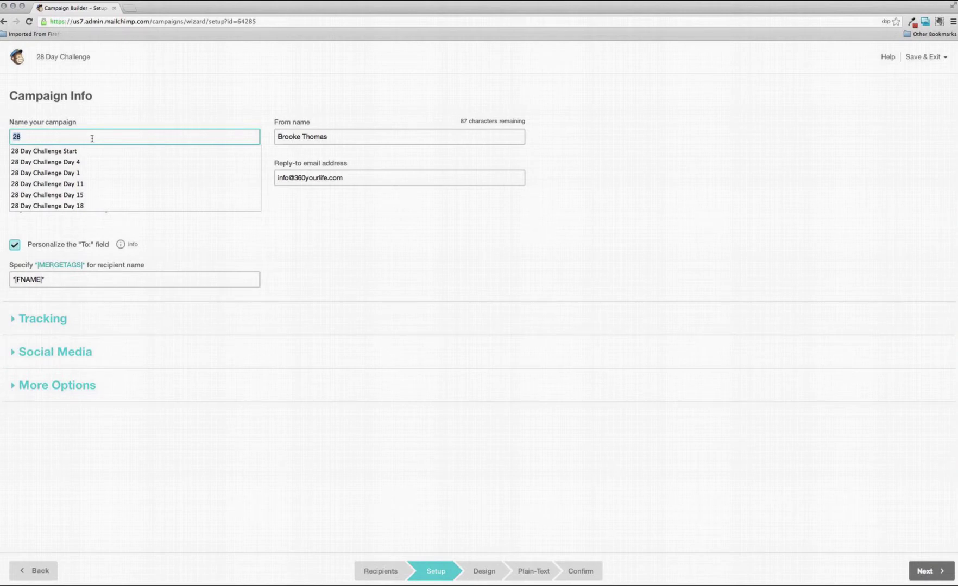
text(28)
key(Down)
key(Down)
key(Down)
key(Down)
key(Down)
key(Down)
key(Down)
key(Down)
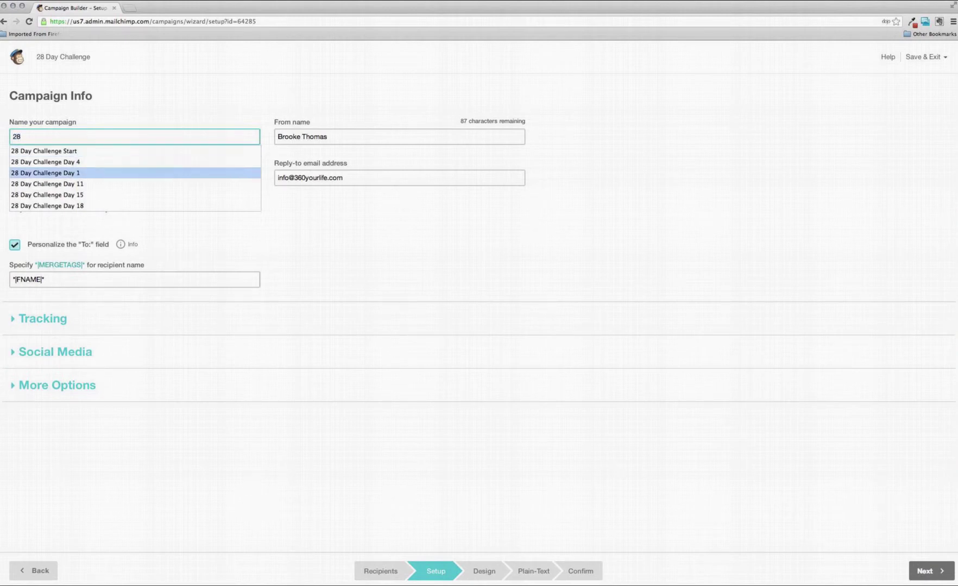
key(Up)
key(Return)
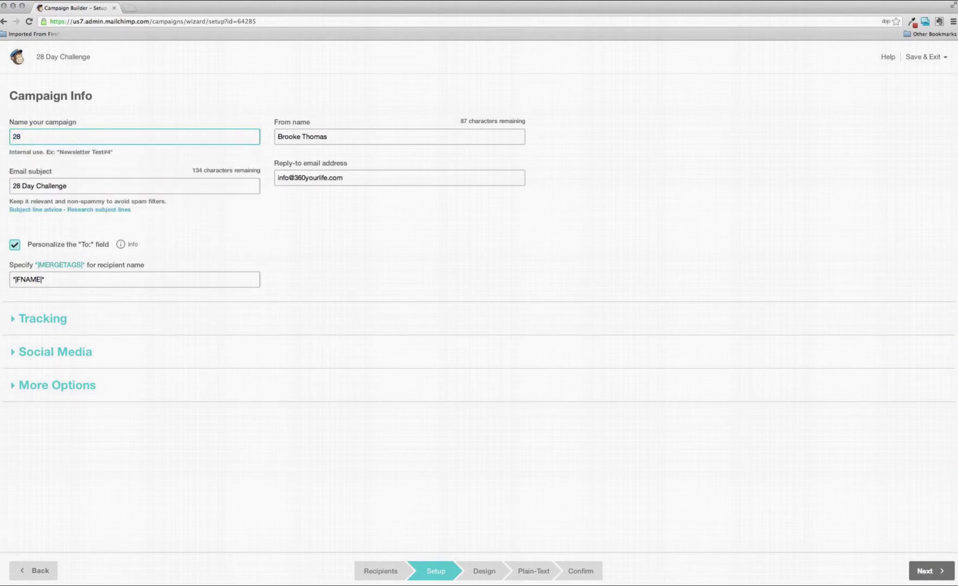
key(BackSpace)
key(BackSpace)
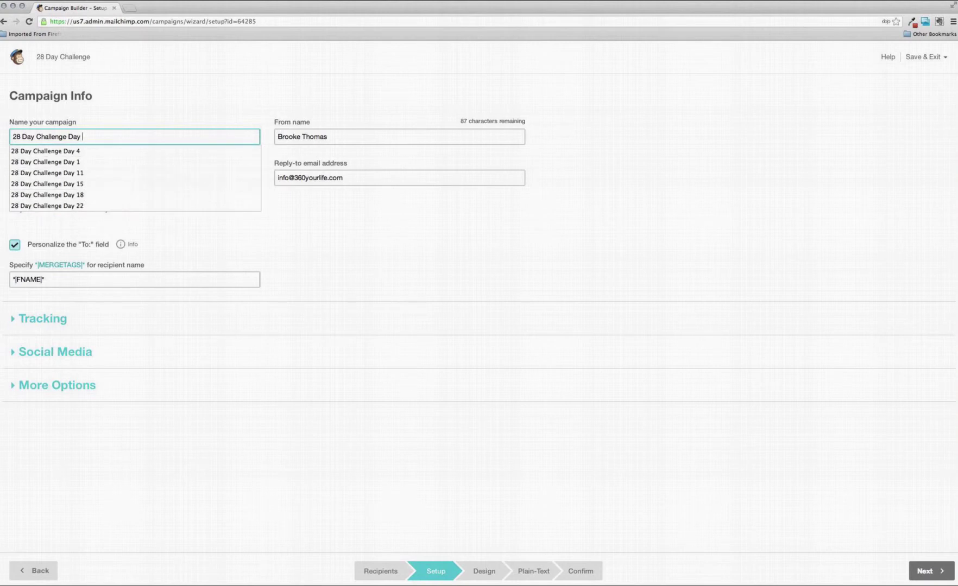
text(25)
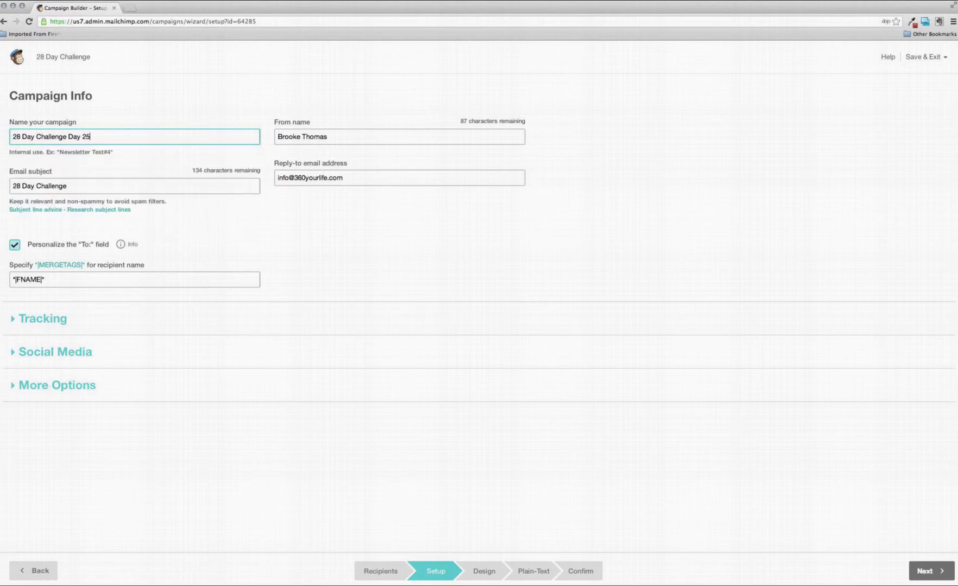
Extend the email subject so that it reads "28 Day Challenge Day 25".
key(Tab)
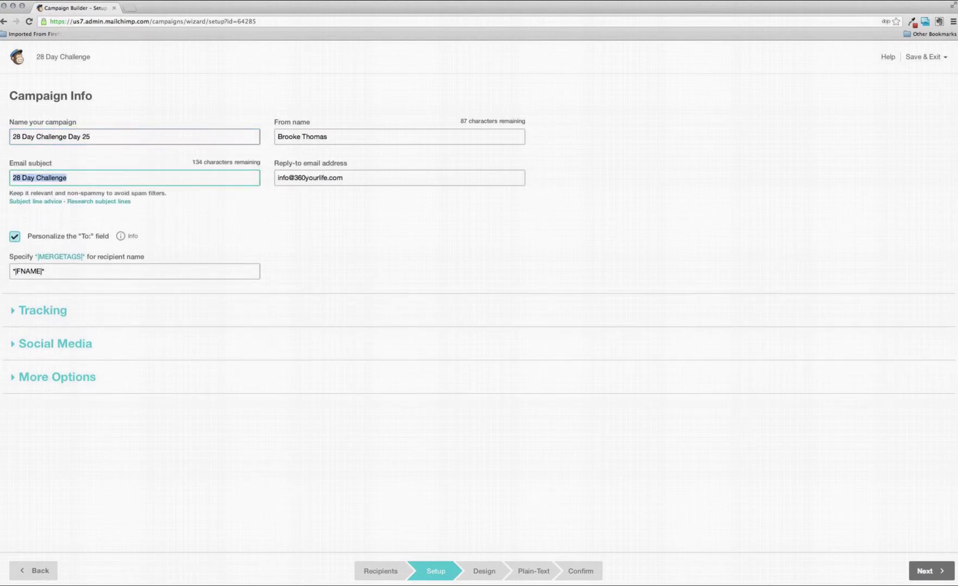
click(80, 176)
text(Day )
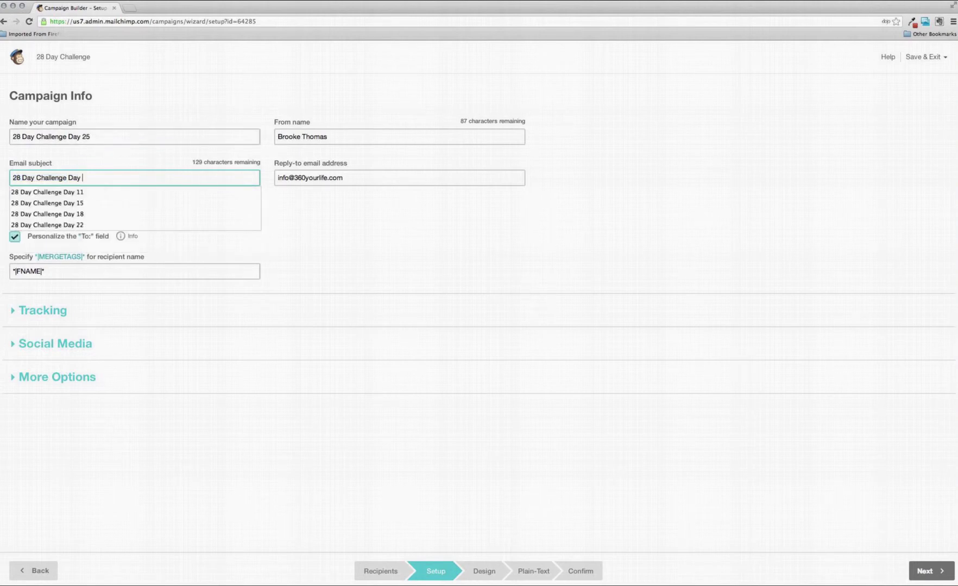
text(25)
key(Tab)
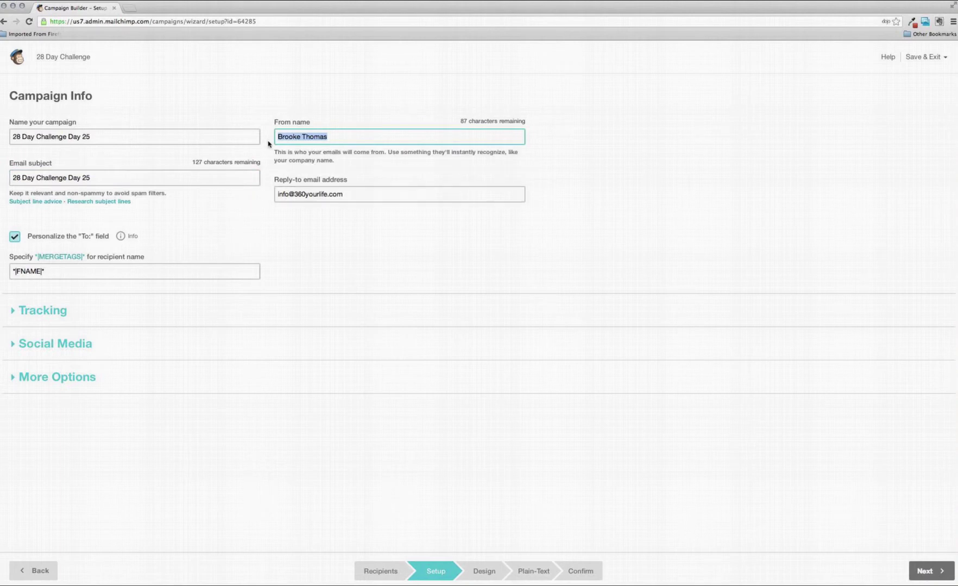
Review the campaign's Tracking, Social Media and More Options settings.
click(19, 312)
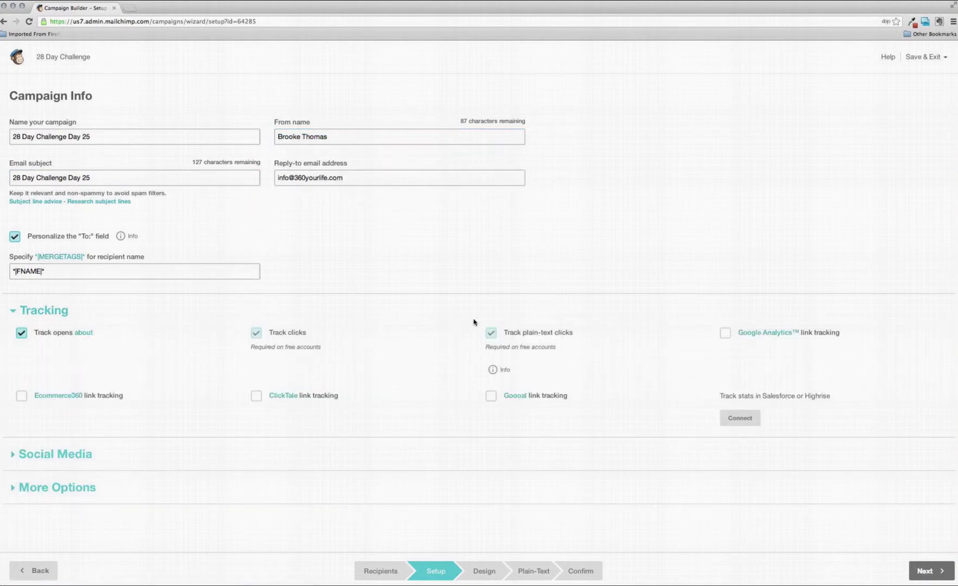
click(48, 313)
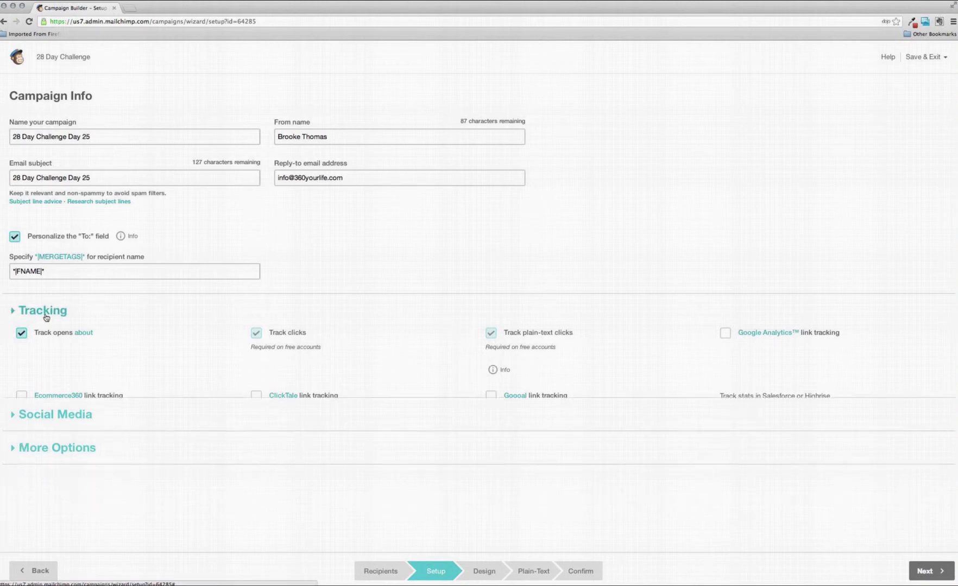
click(48, 344)
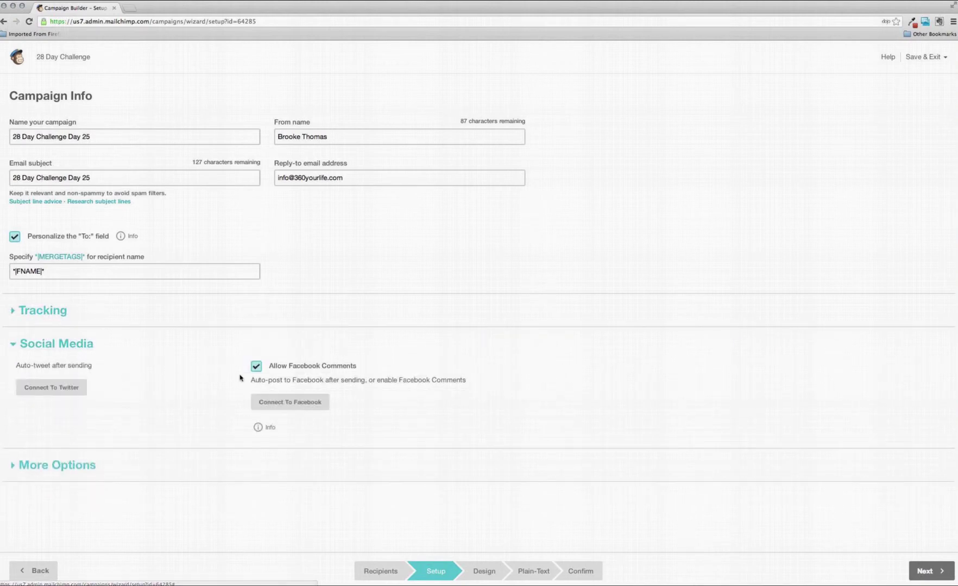
click(52, 468)
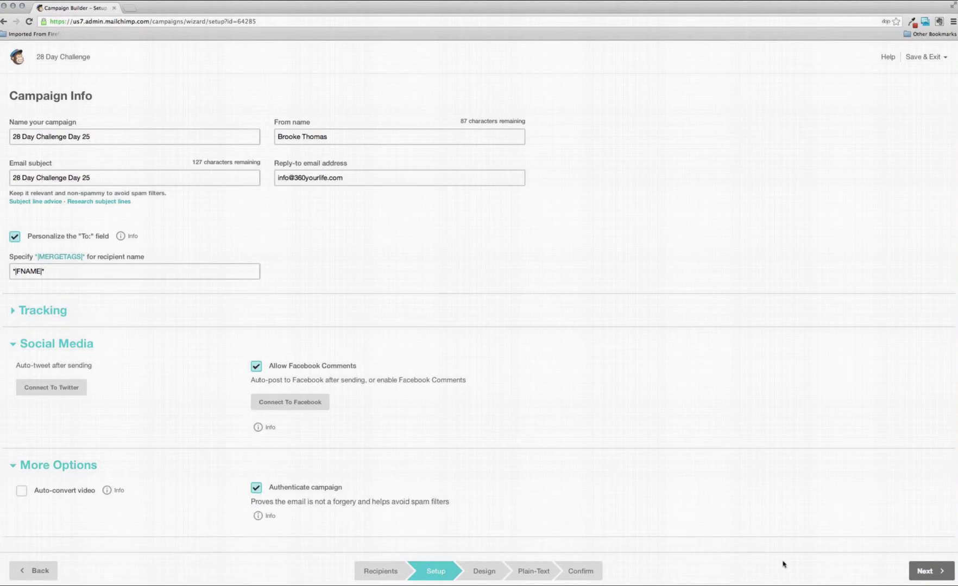
Start the email design in the Drag & Drop Editor, using the previous campaign "28 Day Challenge Day 22" as the template.
click(929, 571)
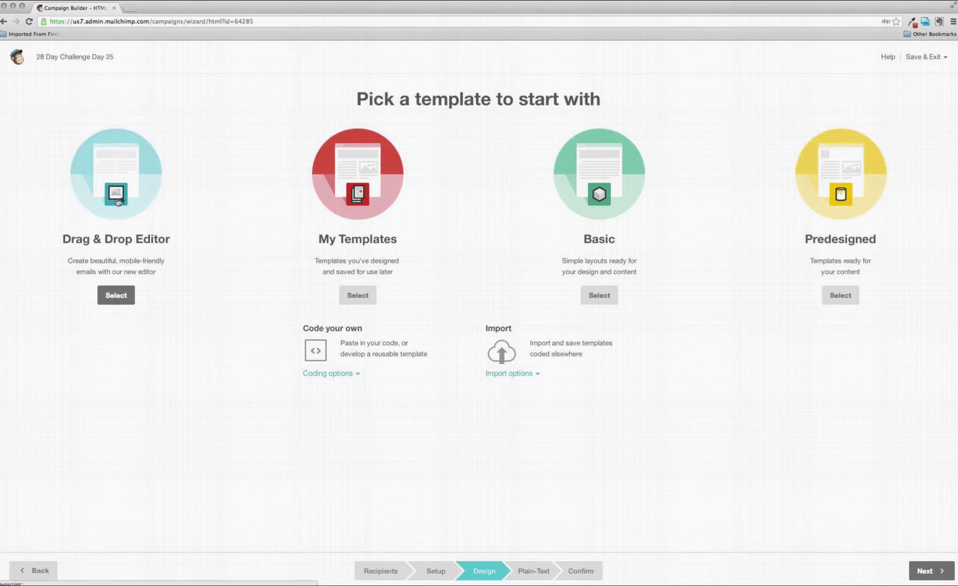
click(117, 202)
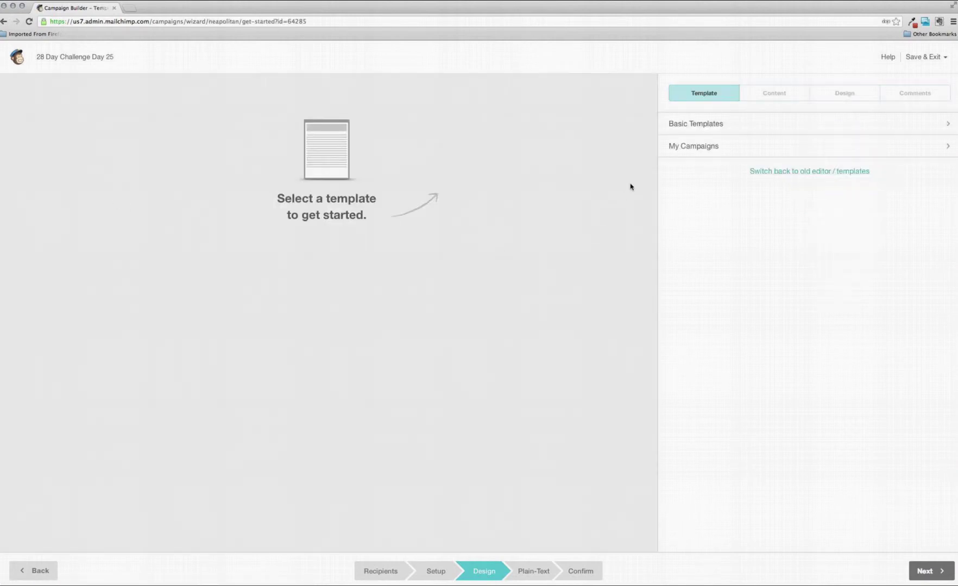
click(676, 134)
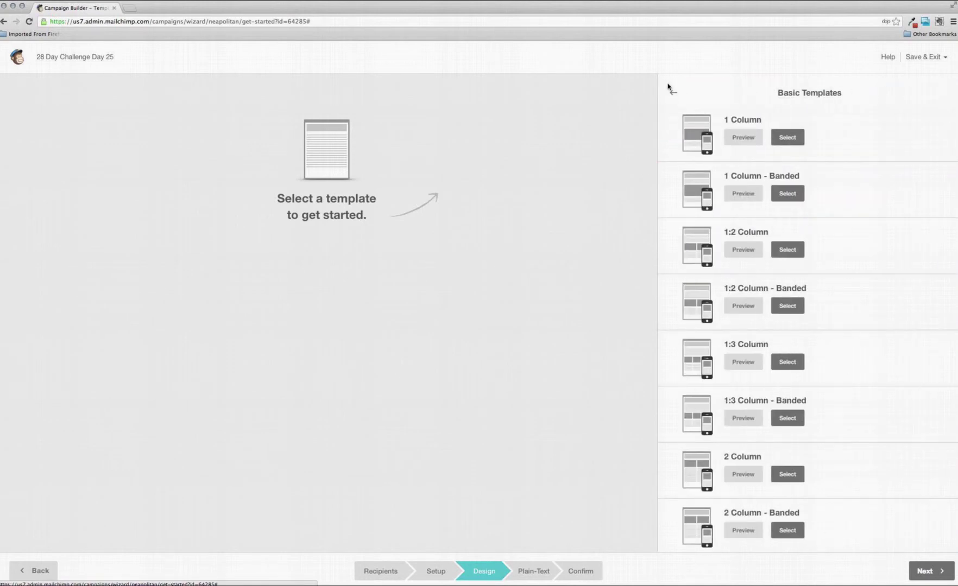
click(673, 96)
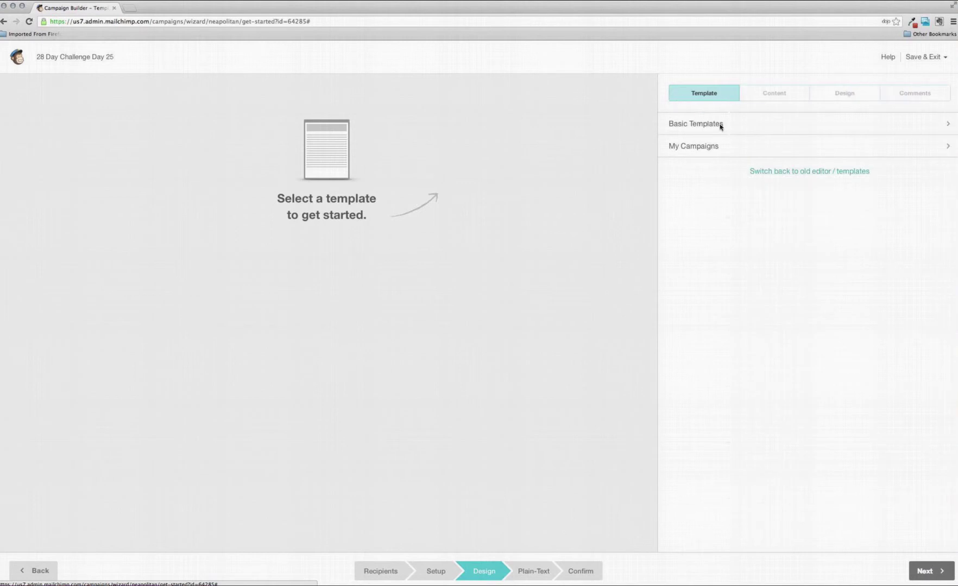
click(713, 143)
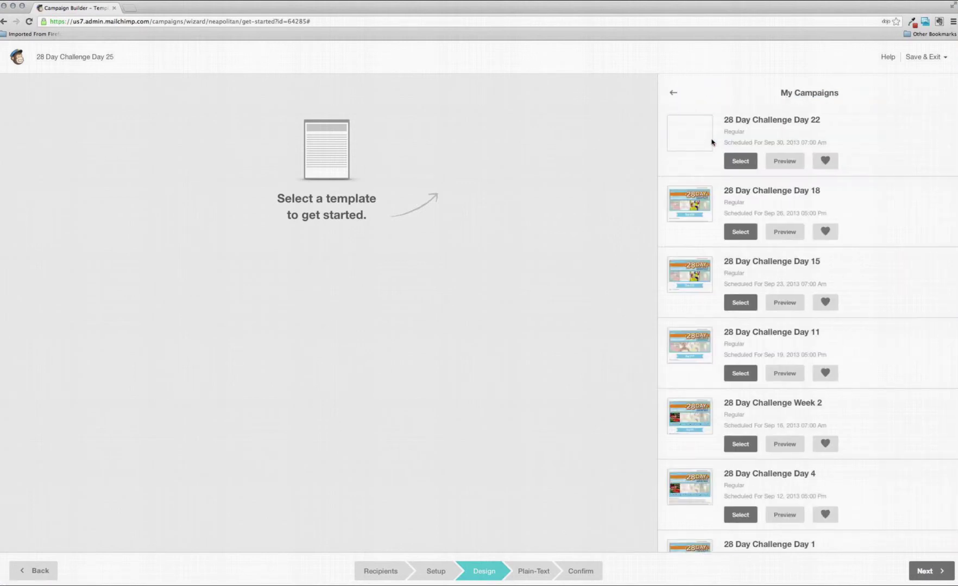
click(744, 161)
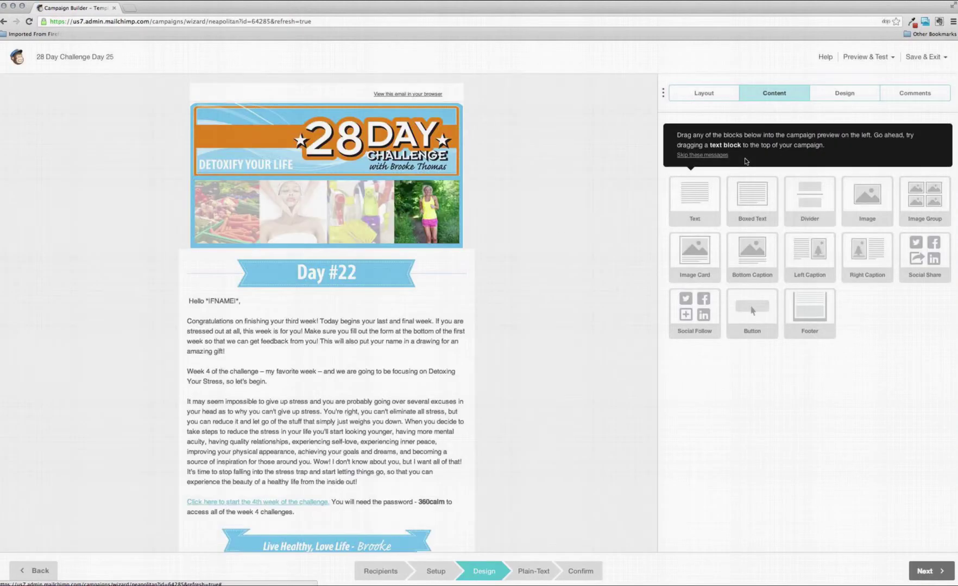
Open the email's main text block for editing and delete the "Day #22" banner image above the greeting.
mouse_move(389, 166)
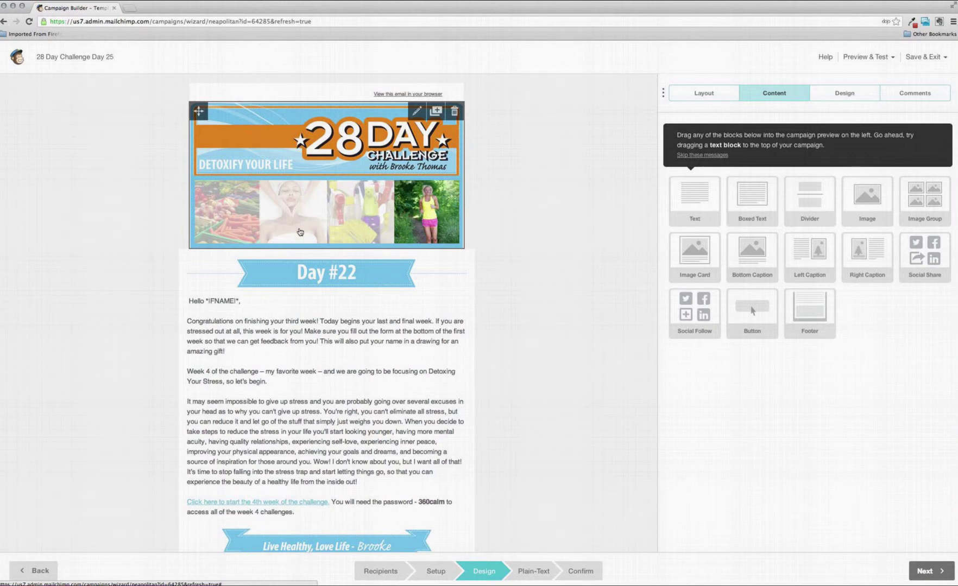
click(300, 303)
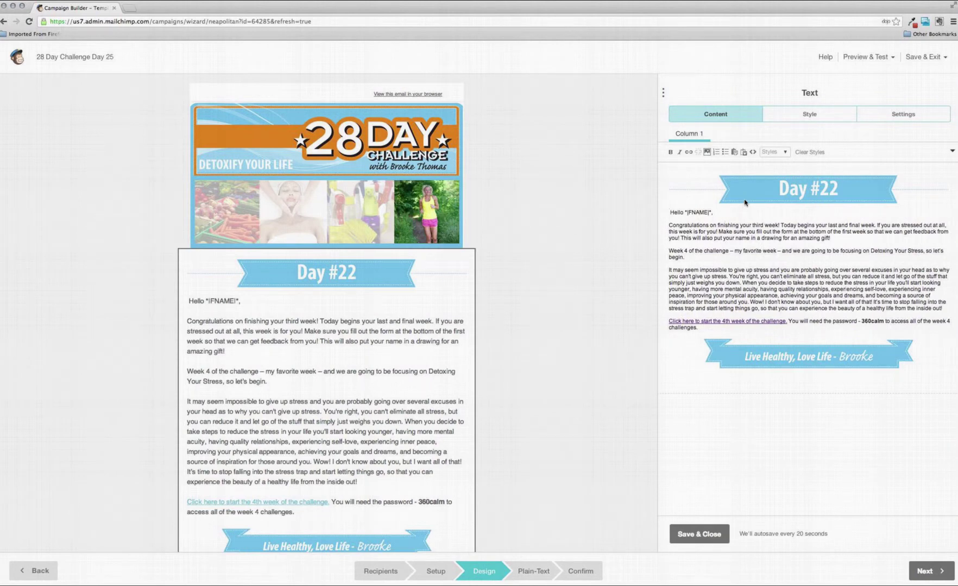
click(744, 203)
right_click(746, 197)
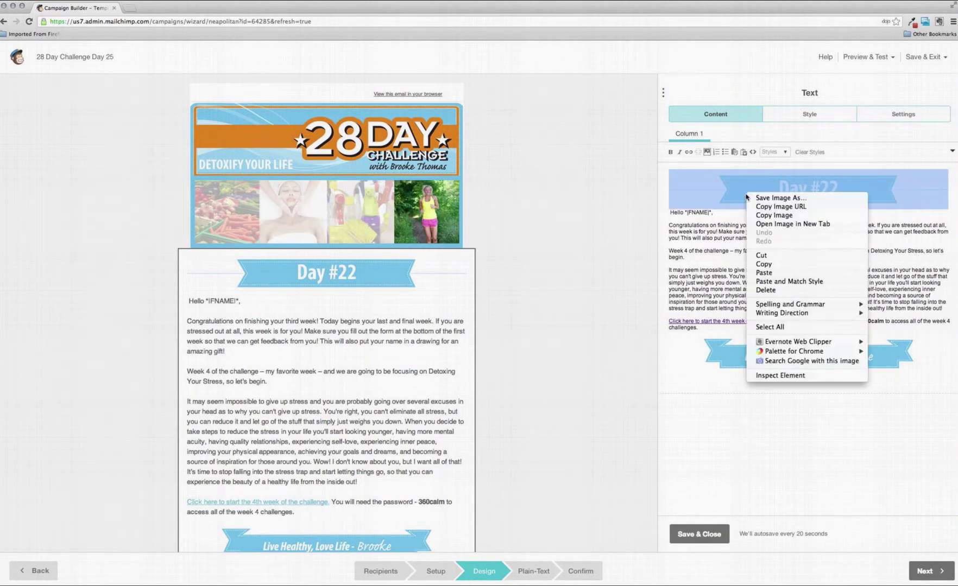
click(745, 195)
key(BackSpace)
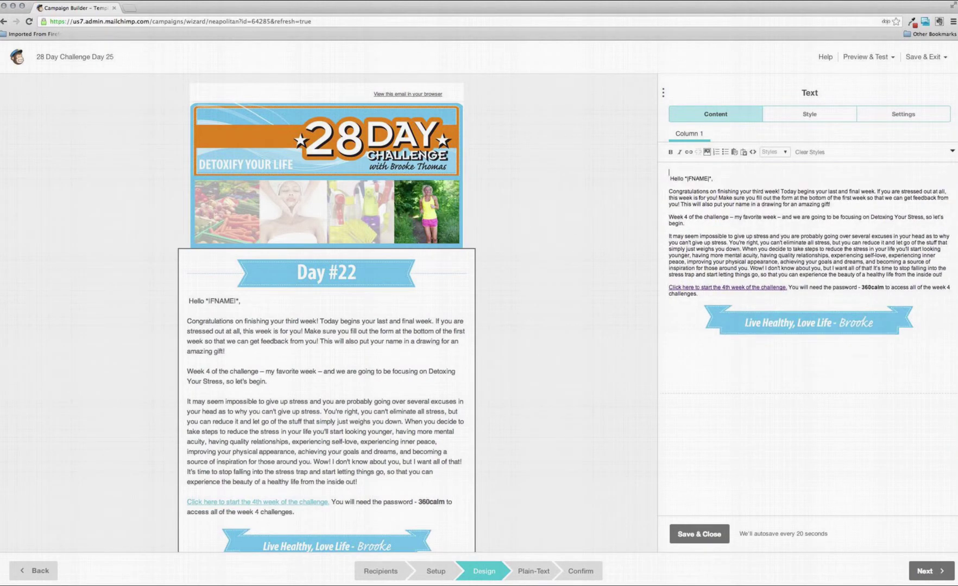
Start inserting an image above the greeting and add day25.png from the computer's graphics folder as the file to upload.
click(706, 152)
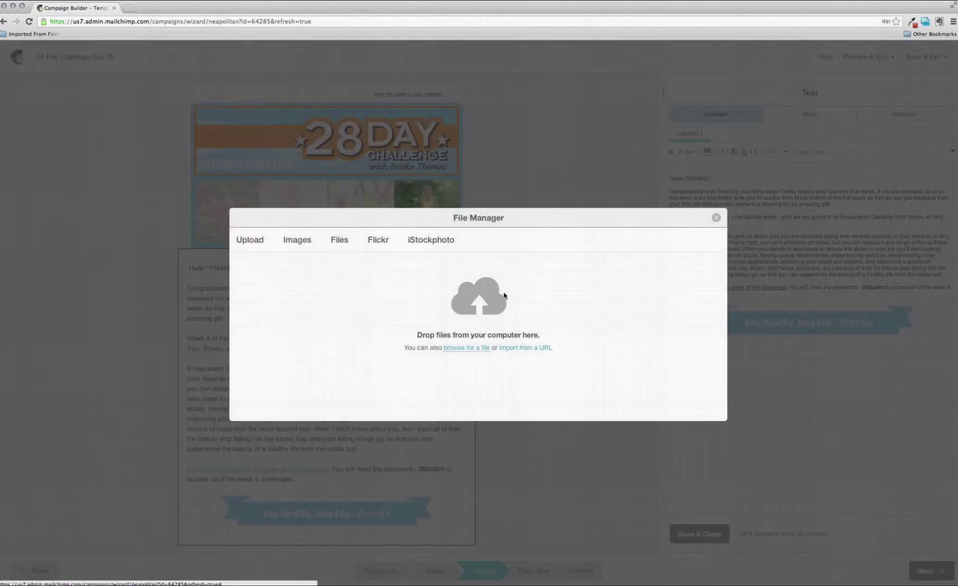
key(super+Tab)
key(super+Tab)
key(super+Tab)
key(super+Tab)
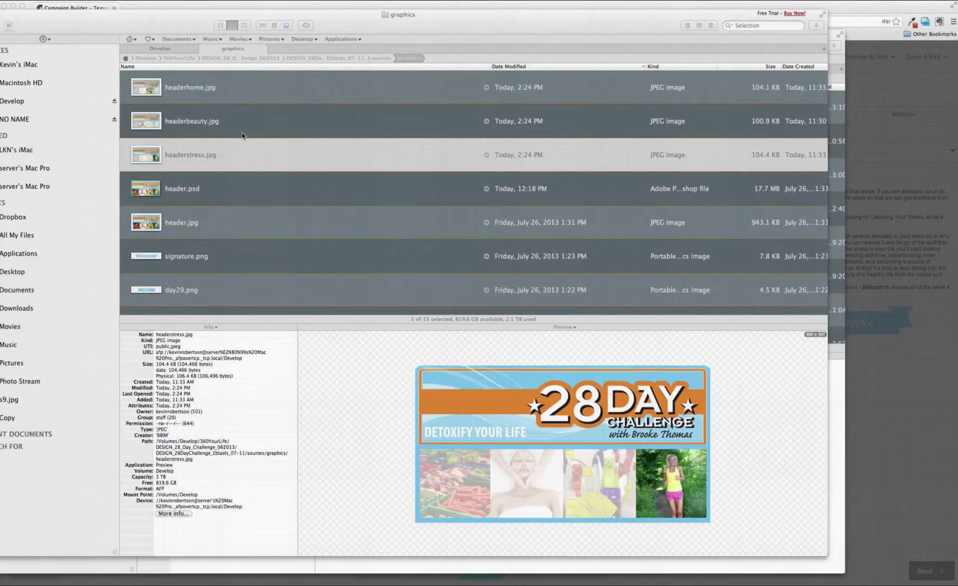
scroll(243, 212, down, 1)
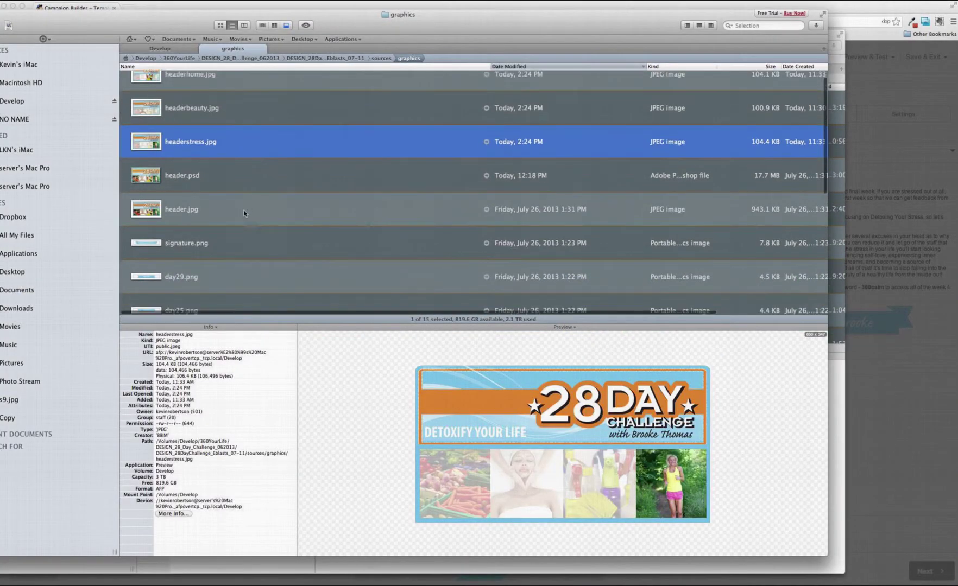
scroll(245, 212, down, 10)
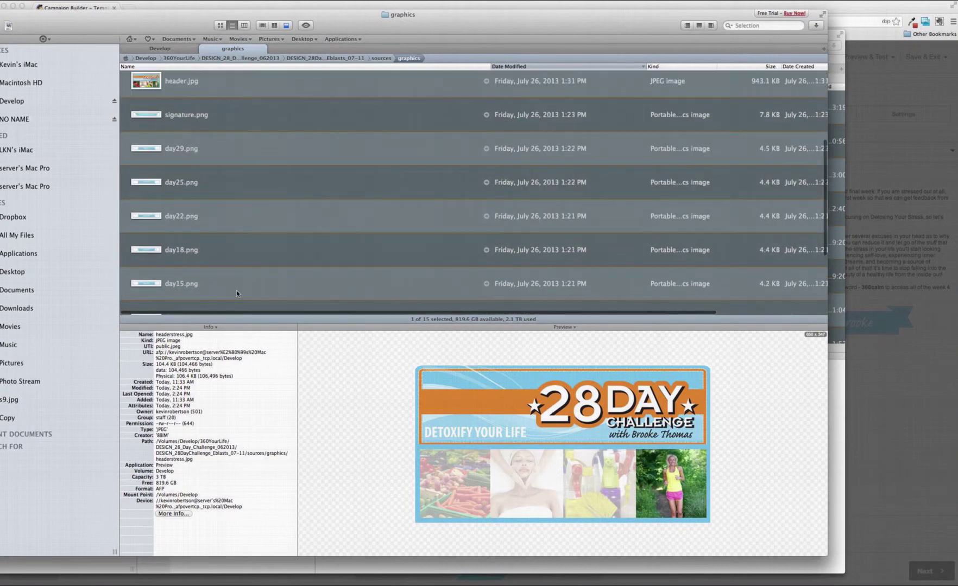
scroll(184, 196, down, 3)
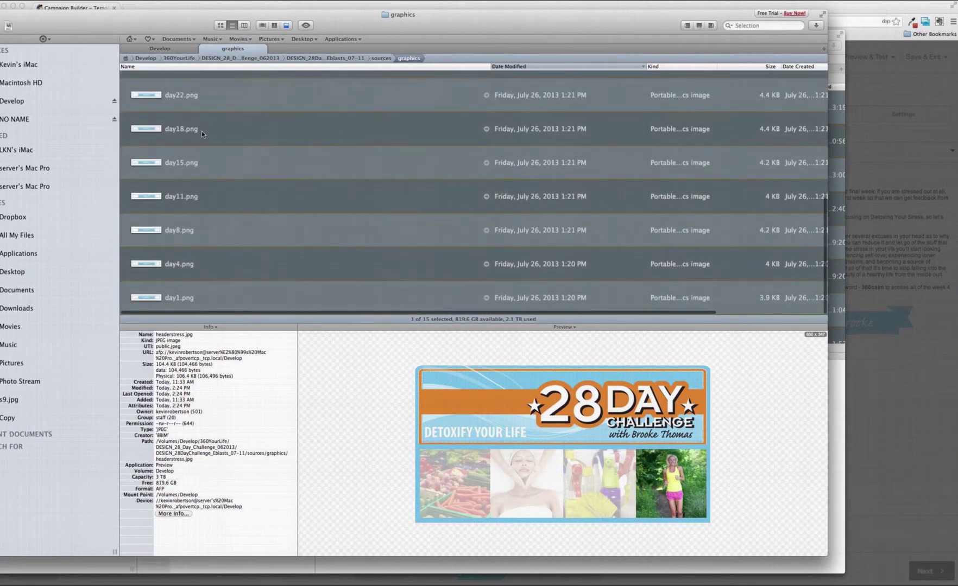
scroll(202, 133, up, 4)
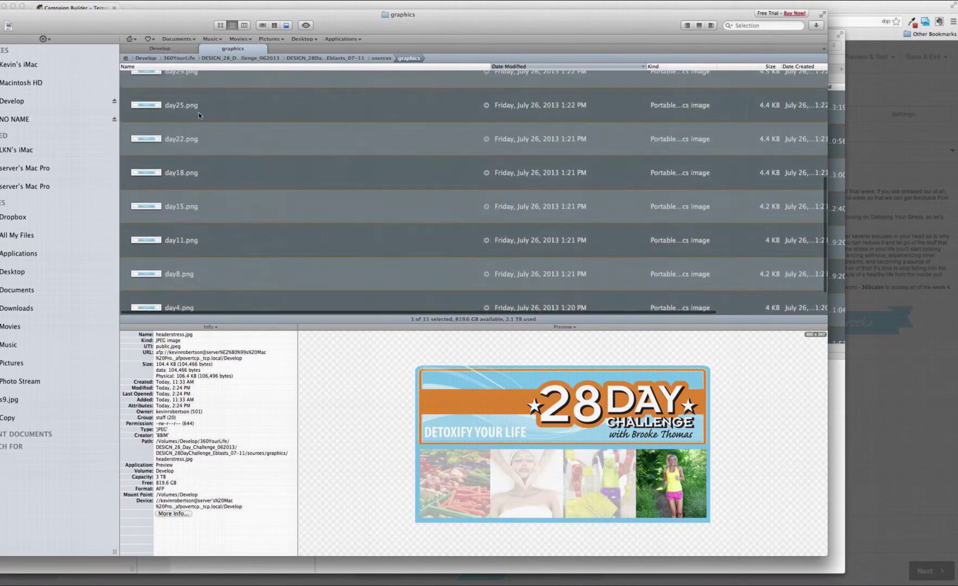
click(168, 138)
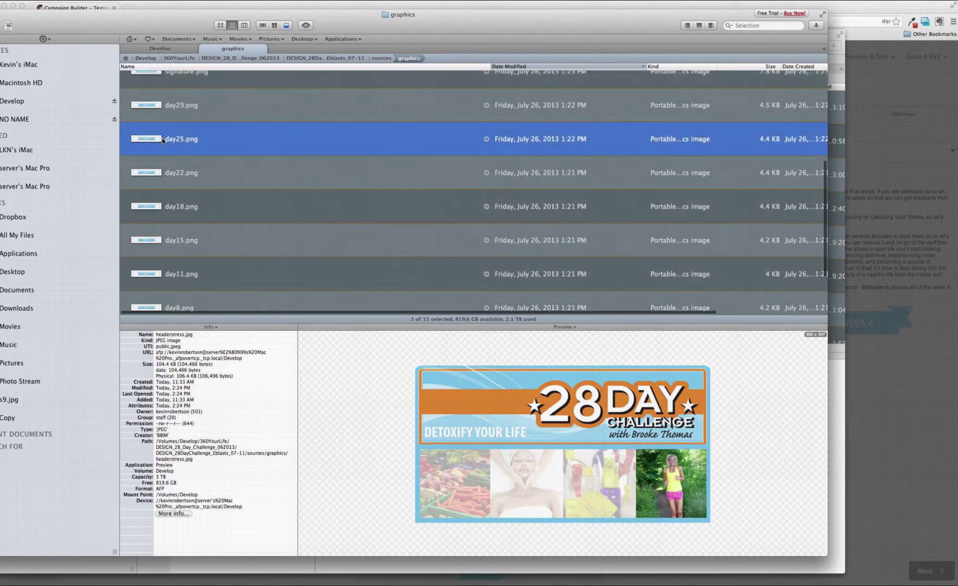
drag(167, 143, 468, 315)
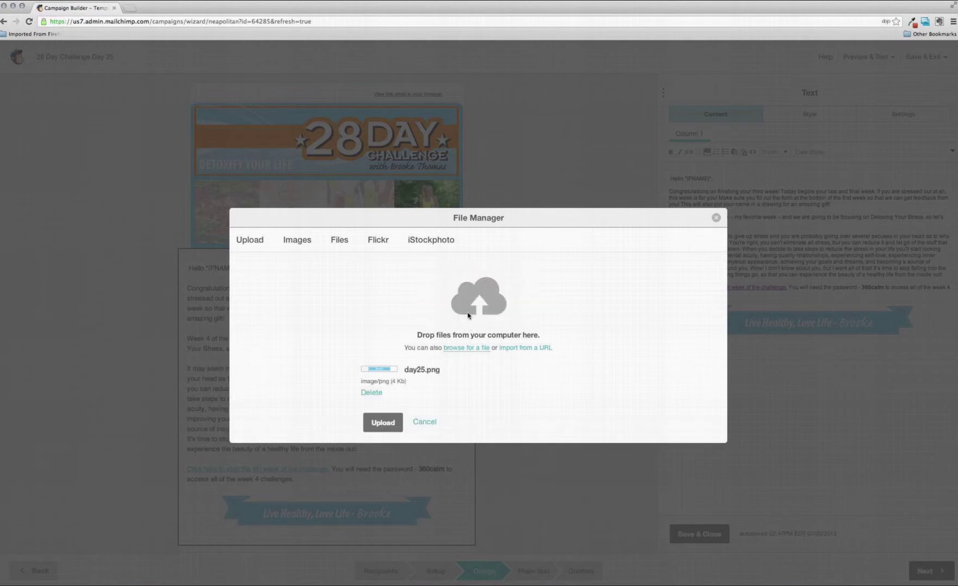
Upload day25.png and insert the banner above the greeting, keeping the default image properties.
click(378, 428)
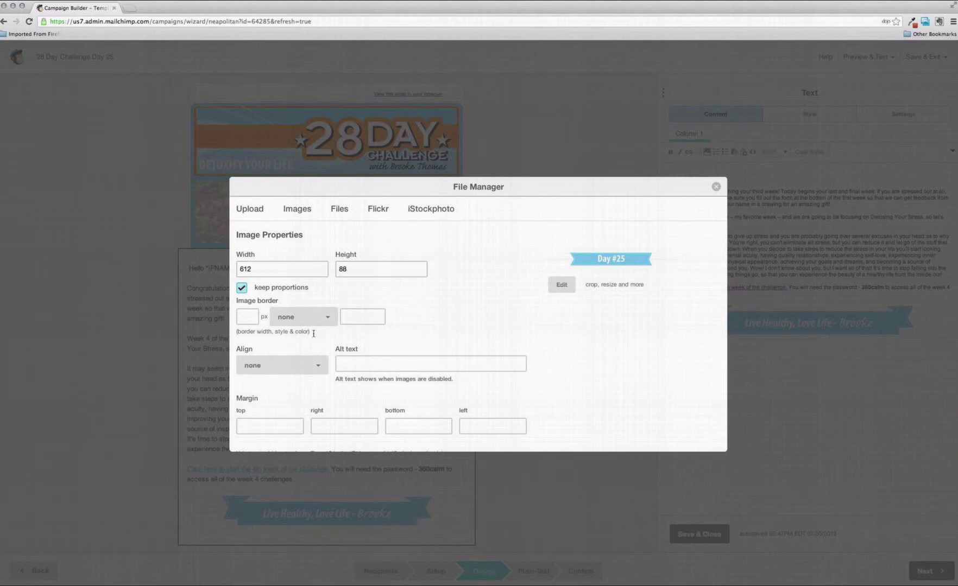
scroll(430, 308, down, 5)
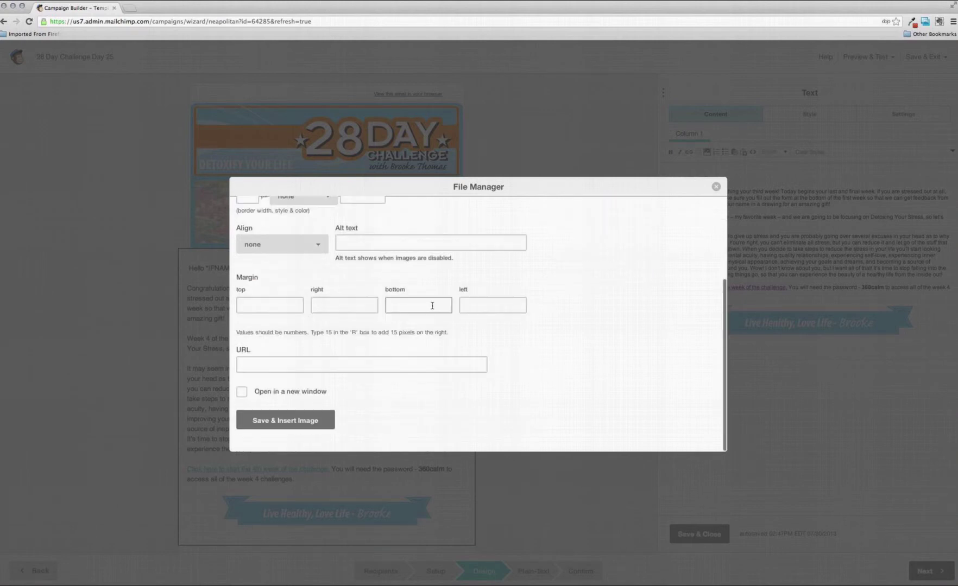
click(291, 423)
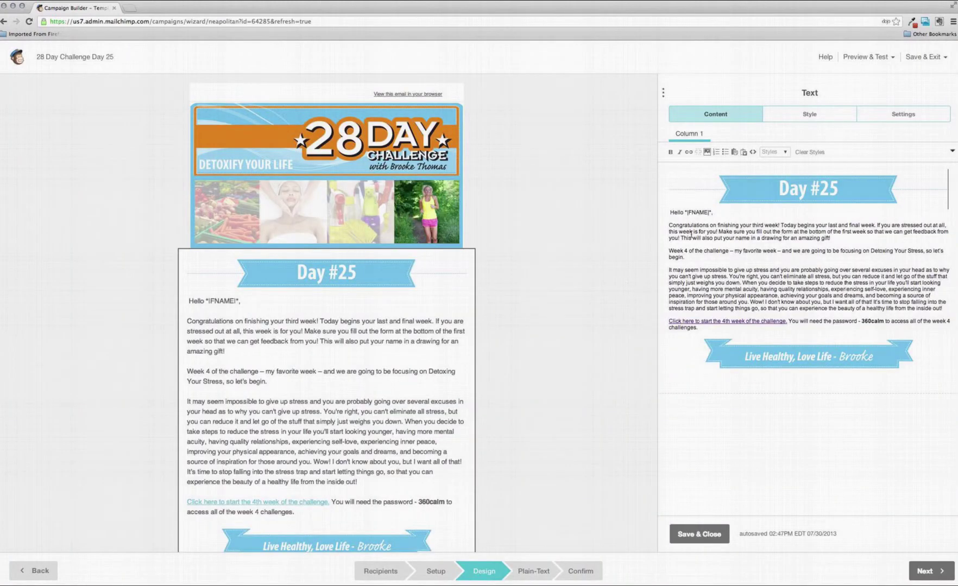
Replace the three body paragraphs below the greeting with the Day 25 paragraph copied from the Word document "Emails for Challenge-2.docx".
drag(670, 225, 939, 309)
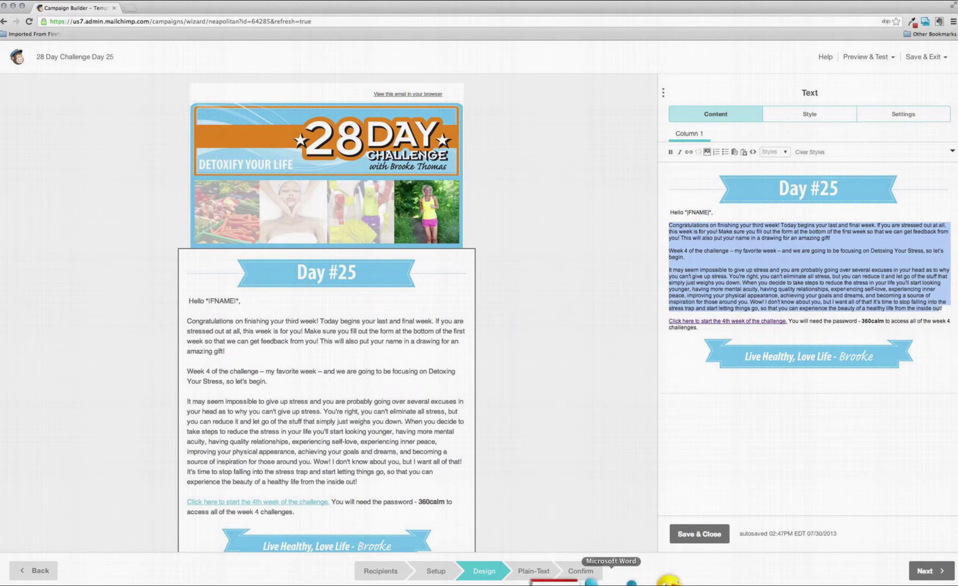
click(613, 581)
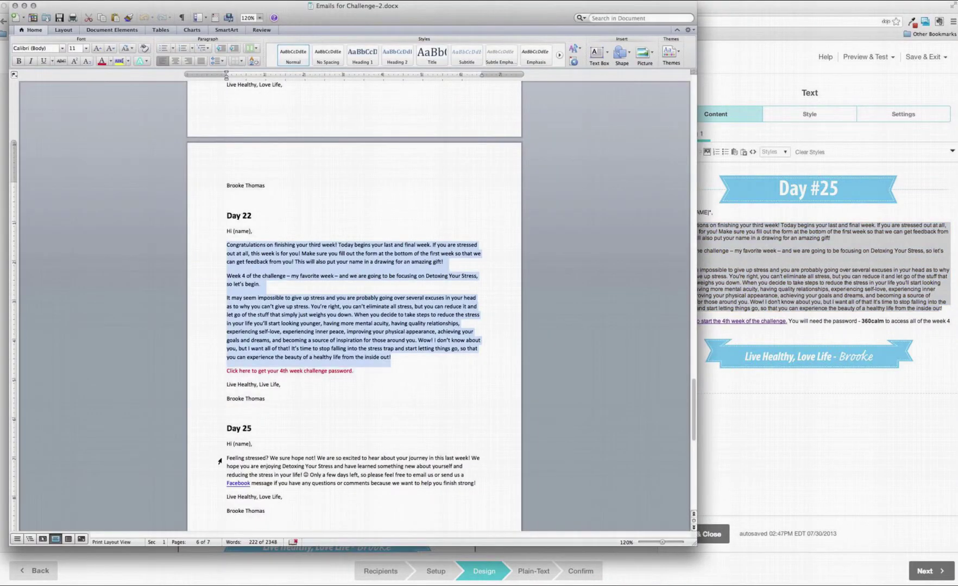
drag(224, 458, 476, 482)
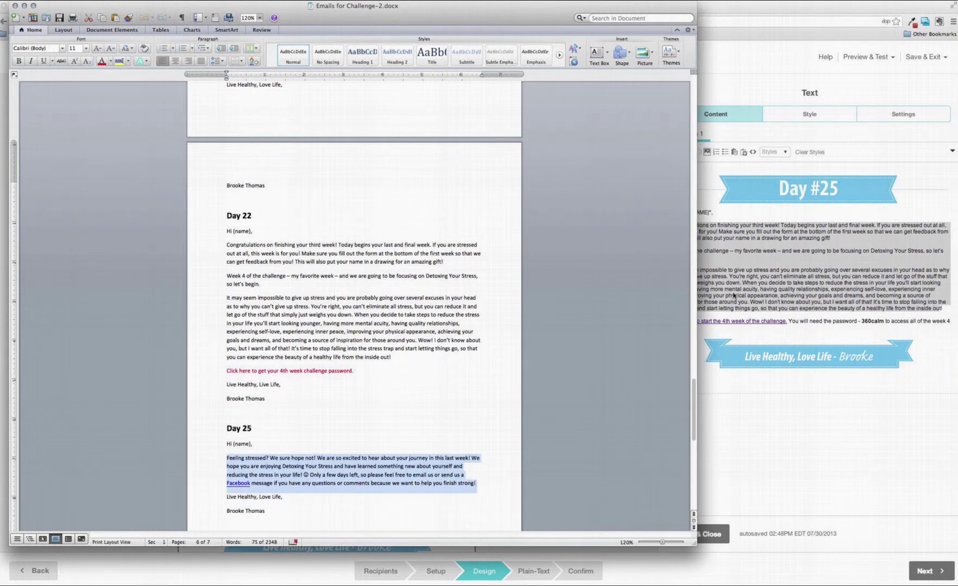
key(super+Tab)
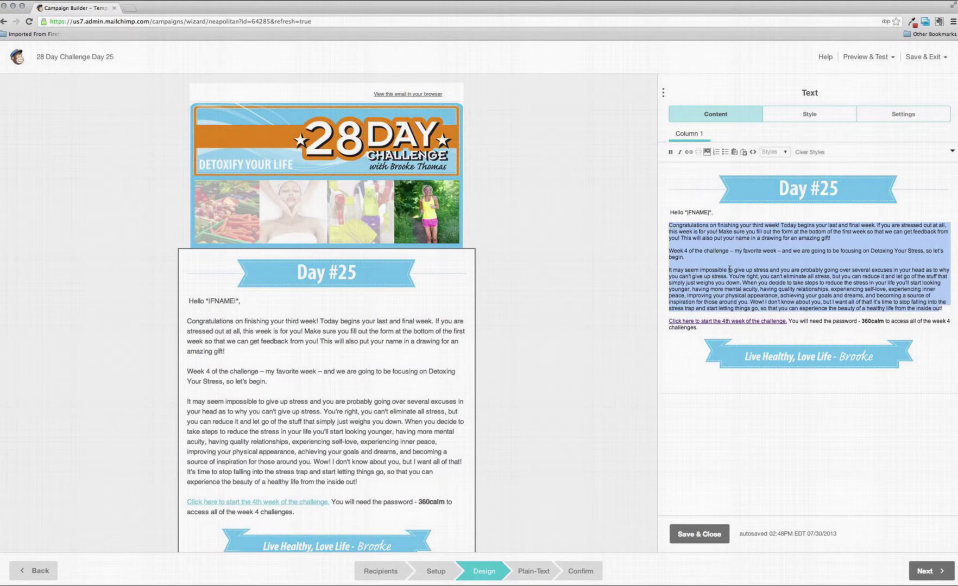
key(super+v)
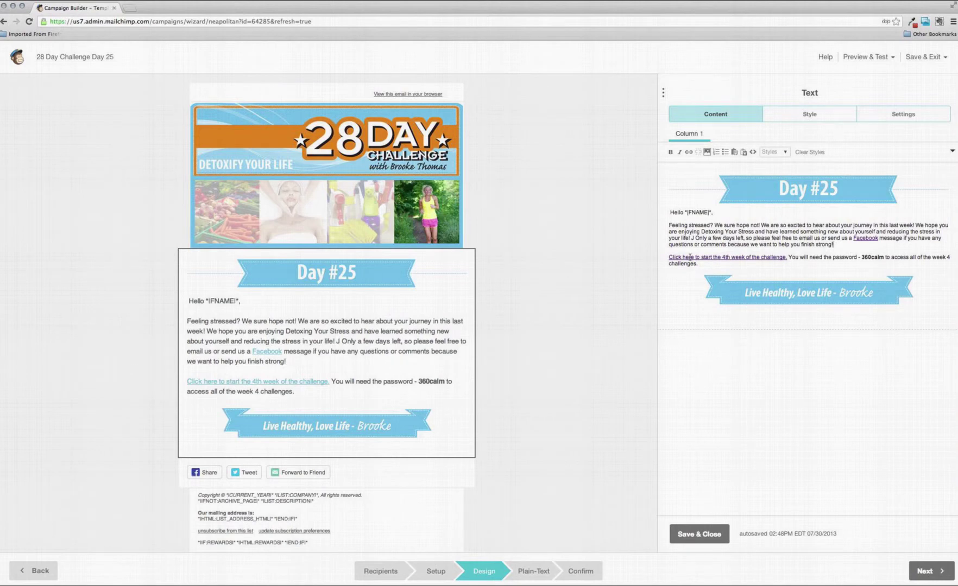
Delete the paragraph with the 4th week challenge link and its password from the text block, and save the block.
drag(669, 258, 700, 266)
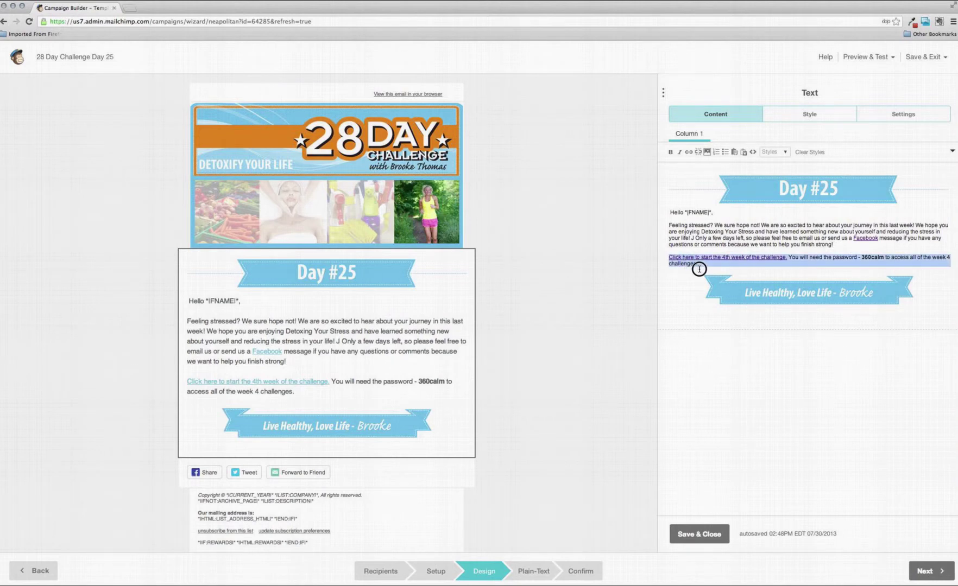
key(BackSpace)
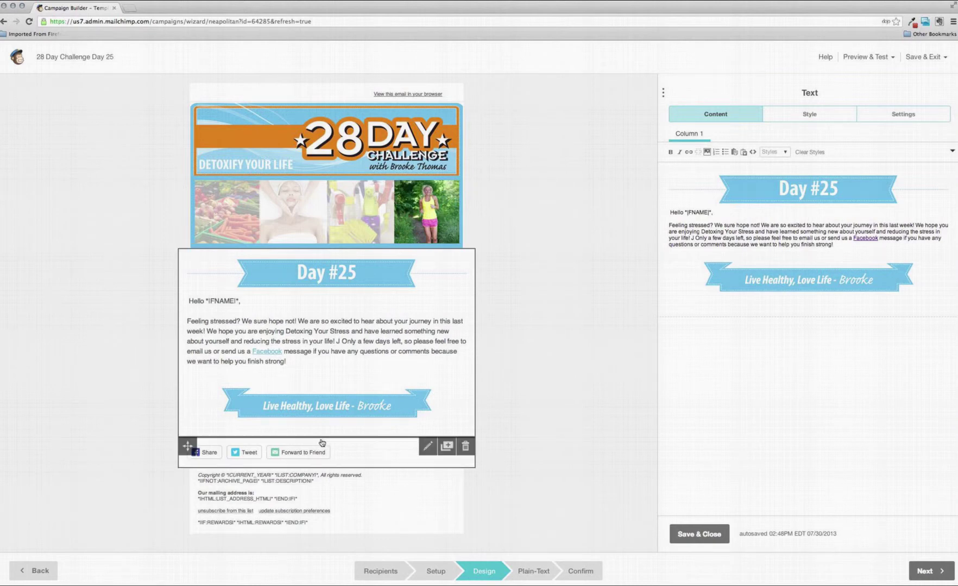
click(697, 535)
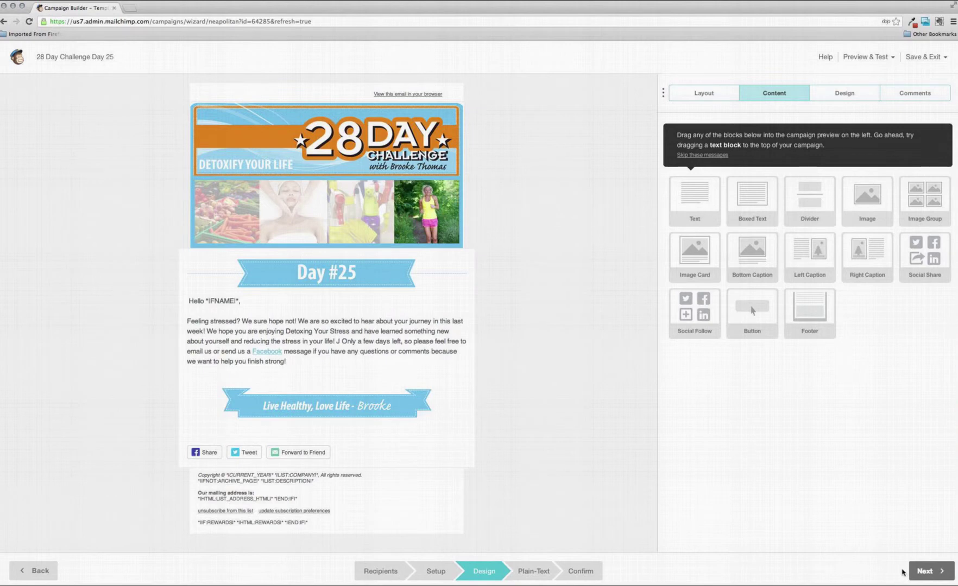
Accept the design and the generated plain-text version, and open the schedule settings on the campaign's confirmation page.
click(925, 571)
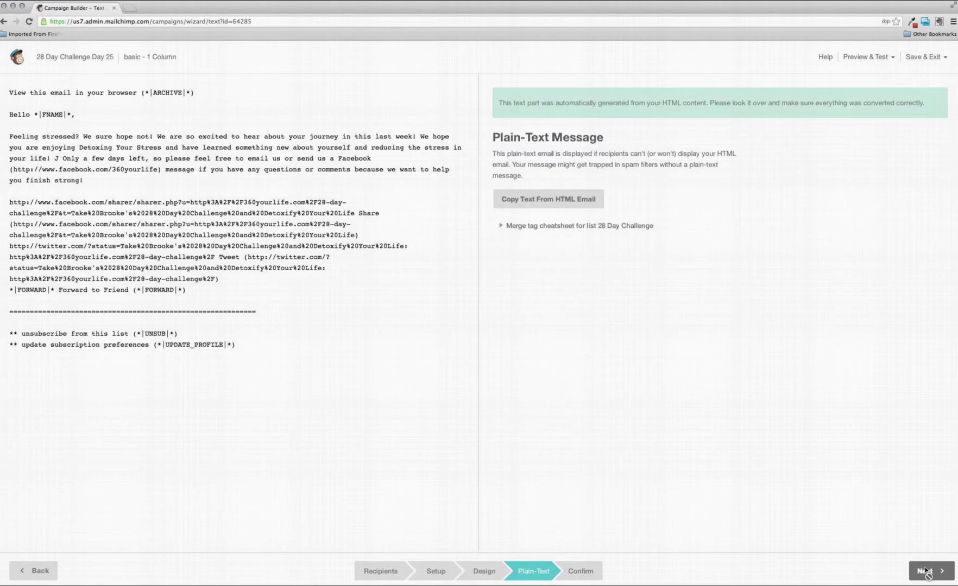
click(925, 571)
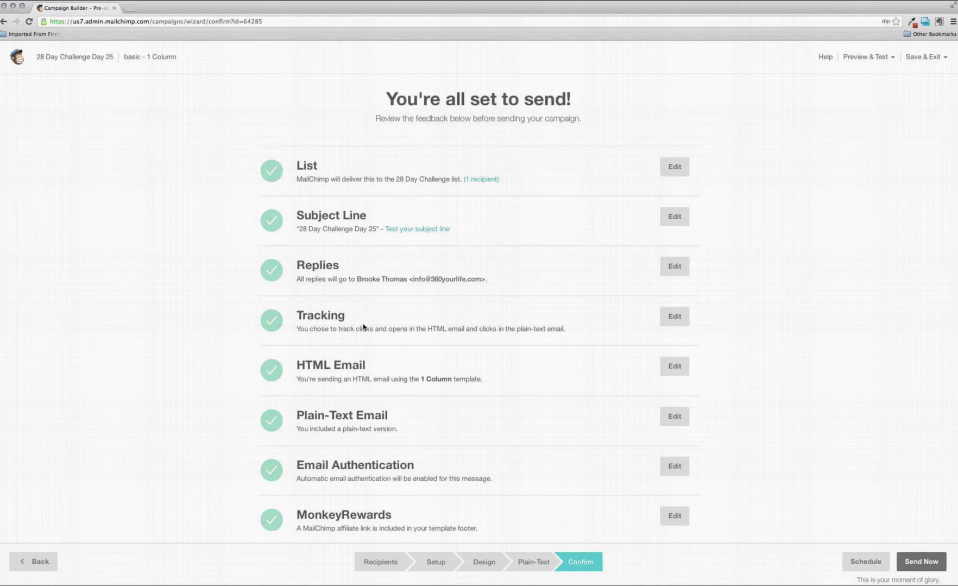
click(865, 561)
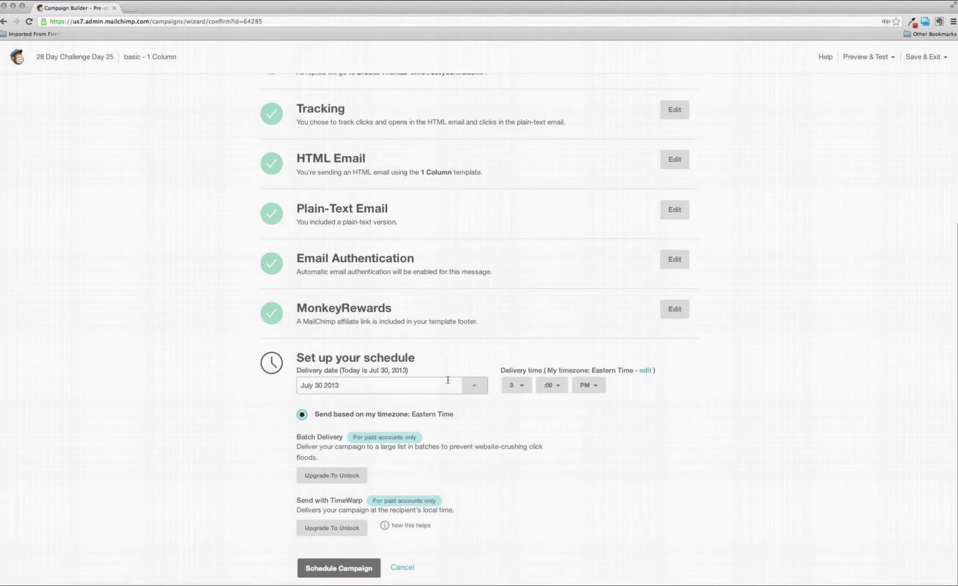
Set the campaign's delivery date to October 3 2013.
click(472, 384)
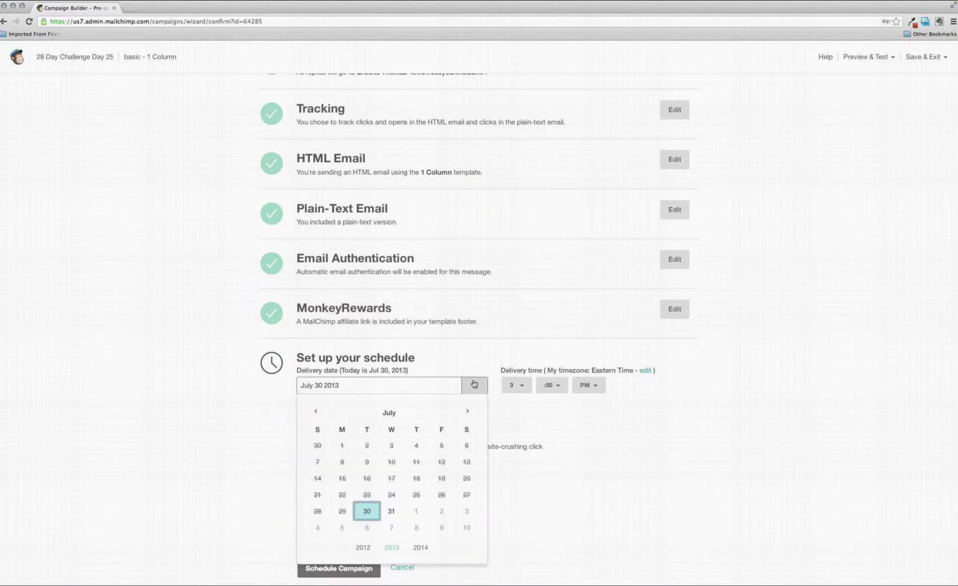
click(470, 409)
click(470, 410)
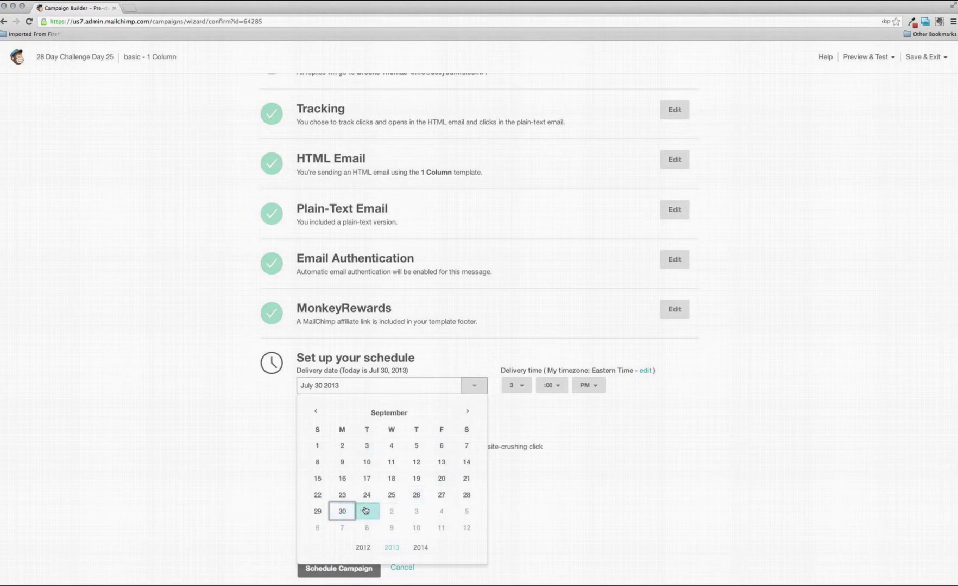
click(413, 511)
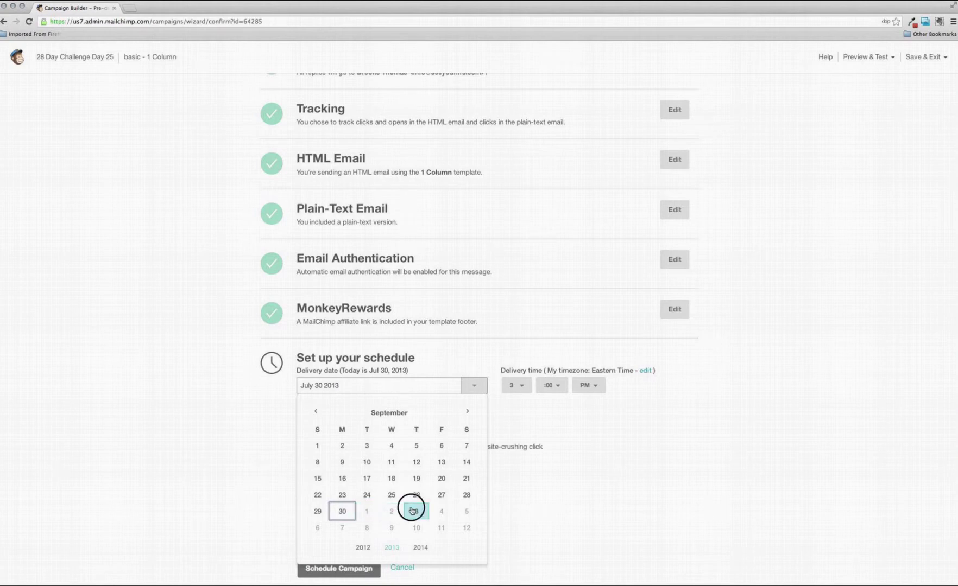
Schedule the campaign for delivery at 5:00 PM and go to the campaigns dashboard.
click(516, 386)
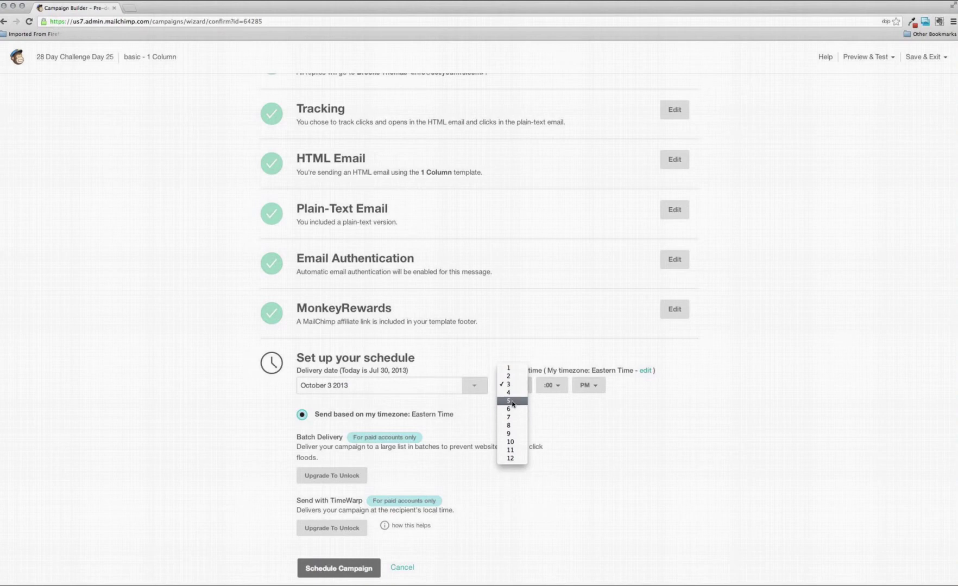
click(513, 402)
click(356, 571)
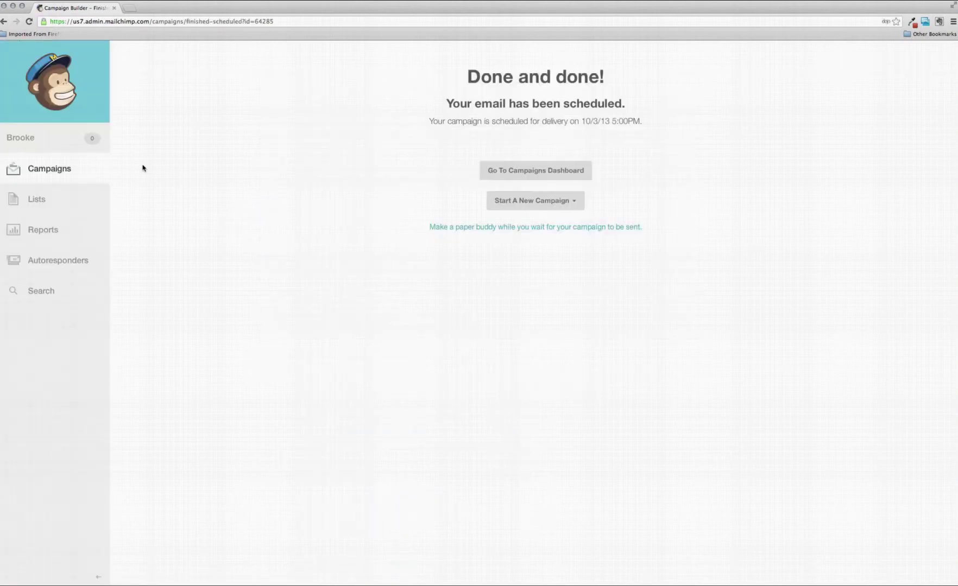
click(514, 172)
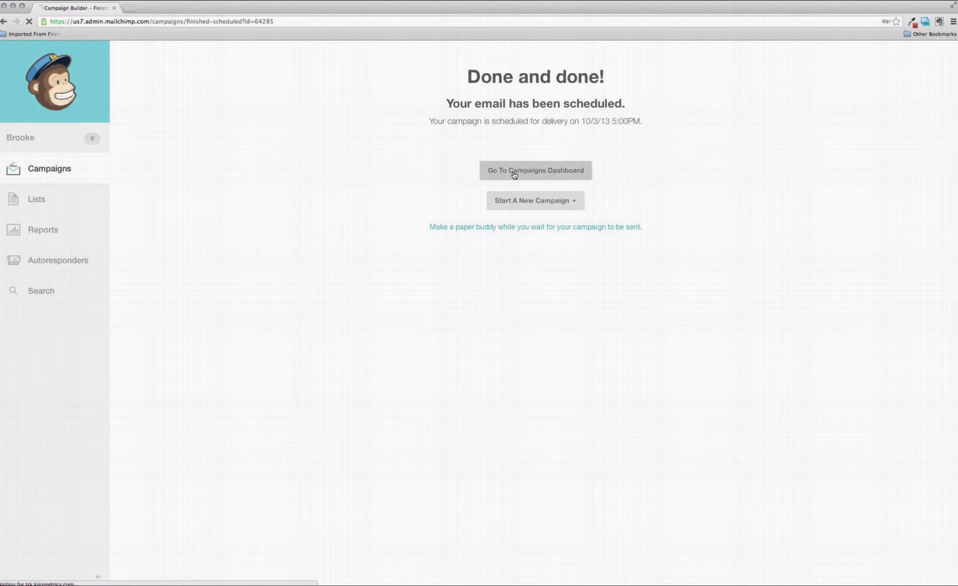